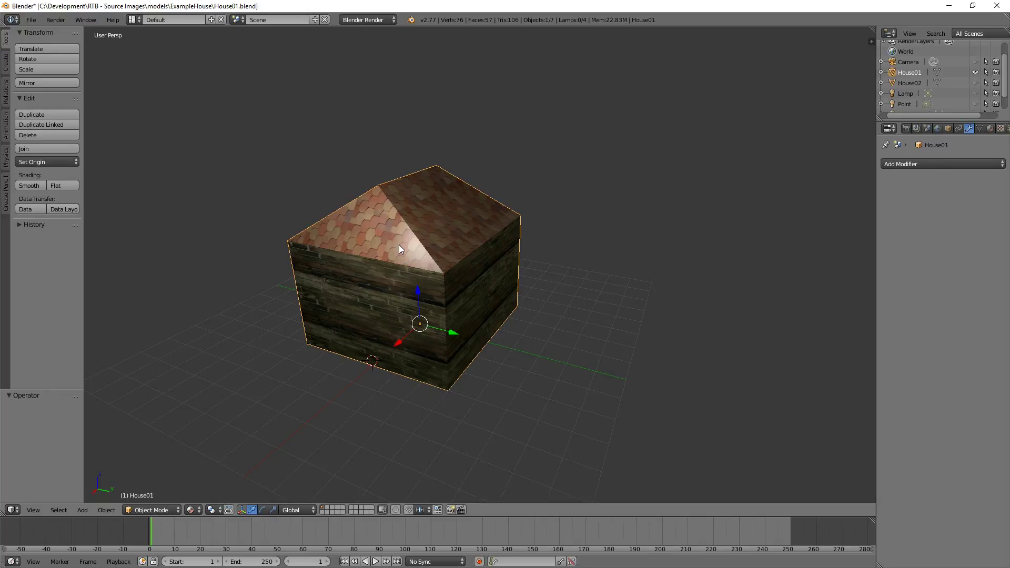
# Hide House01, make House02 visible in the outliner, and select House02.
pyautogui.moveTo(432, 289)
pyautogui.mouseDown(button='middle')
pyautogui.moveTo(462, 292)
pyautogui.moveTo(435, 309)
pyautogui.moveTo(429, 289)
pyautogui.moveTo(359, 290)
pyautogui.moveTo(342, 271)
pyautogui.moveTo(418, 280)
pyautogui.mouseUp(button='middle')
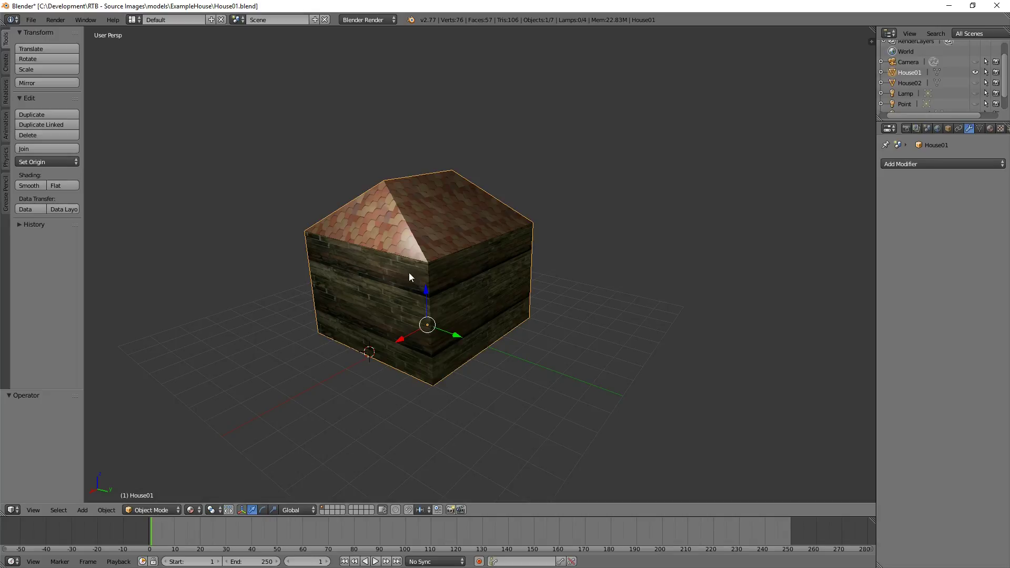
pyautogui.click(975, 72)
pyautogui.click(976, 83)
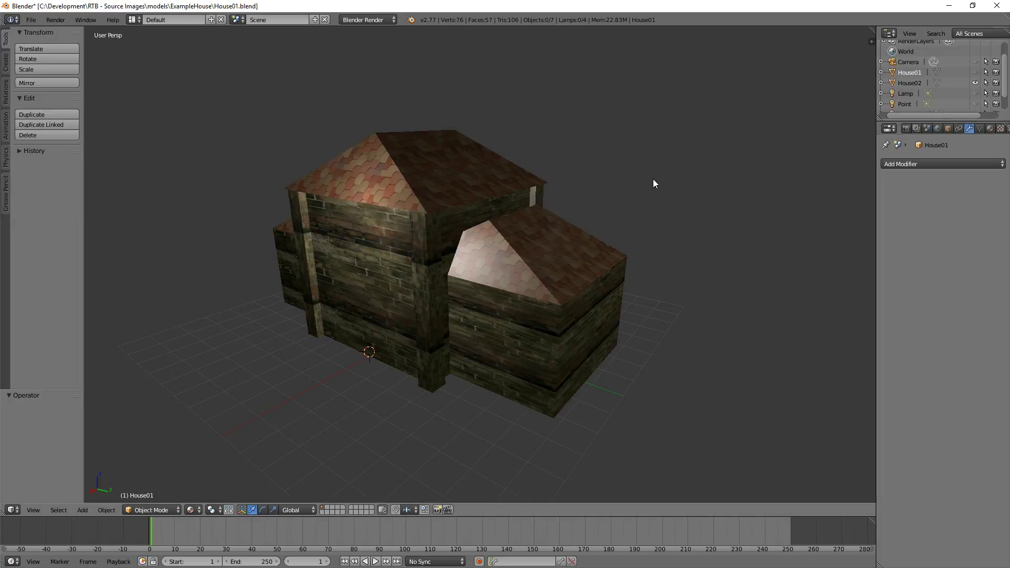
pyautogui.moveTo(532, 266)
pyautogui.mouseDown(button='middle')
pyautogui.moveTo(441, 287)
pyautogui.moveTo(333, 272)
pyautogui.moveTo(509, 289)
pyautogui.moveTo(595, 265)
pyautogui.moveTo(498, 294)
pyautogui.moveTo(476, 275)
pyautogui.moveTo(523, 285)
pyautogui.moveTo(522, 299)
pyautogui.moveTo(516, 273)
pyautogui.moveTo(545, 279)
pyautogui.mouseUp(button='middle')
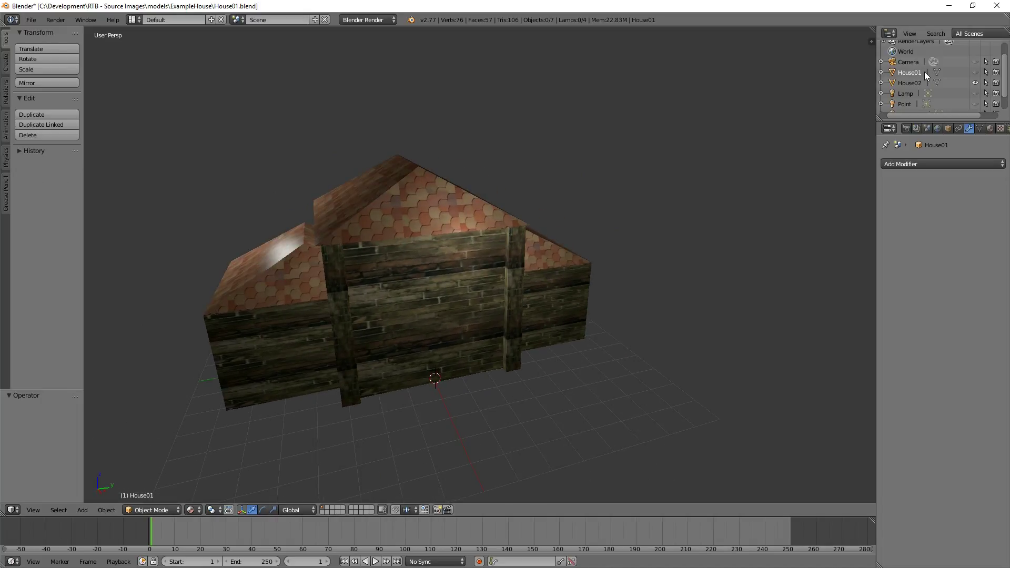
pyautogui.click(907, 83)
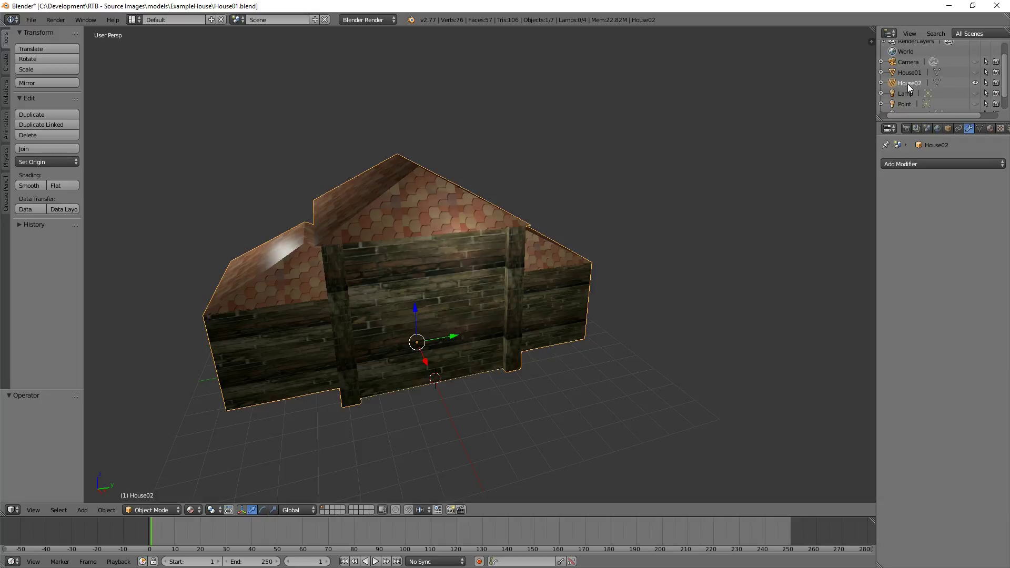
# Export only the selected House02 mesh as FBX to House02.fbx.
pyautogui.click(30, 21)
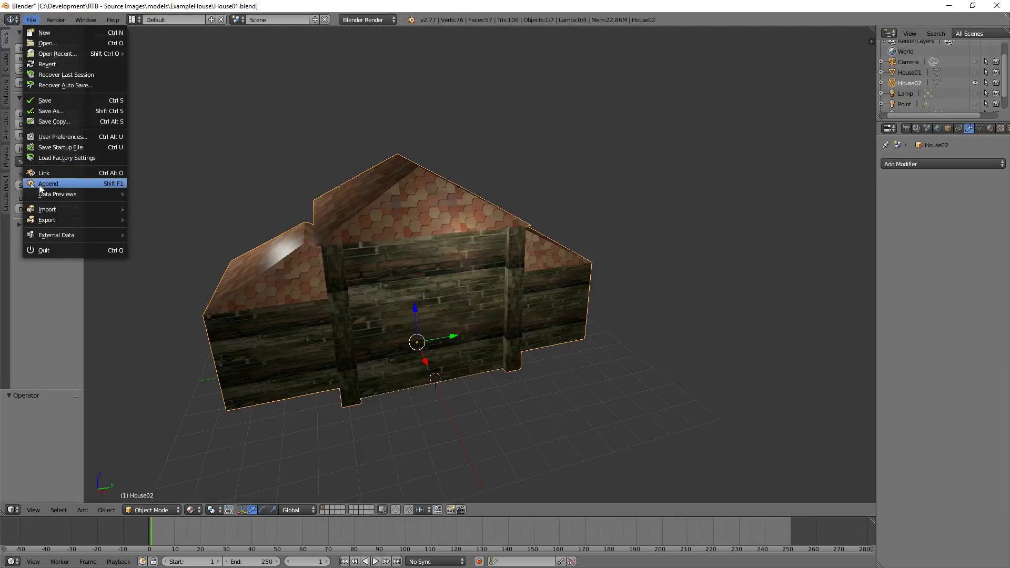
pyautogui.moveTo(52, 221)
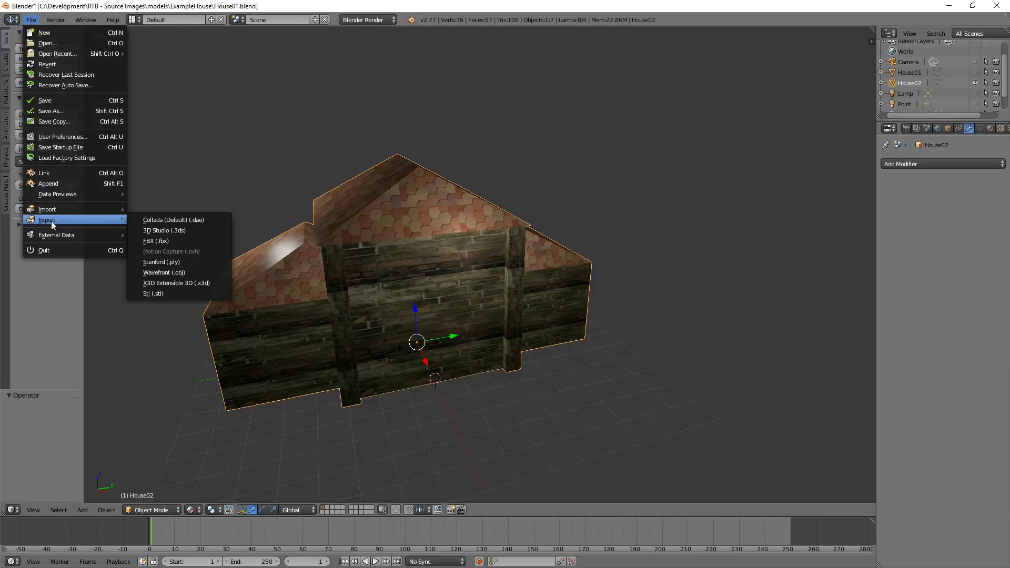
pyautogui.click(159, 240)
pyautogui.click(156, 94)
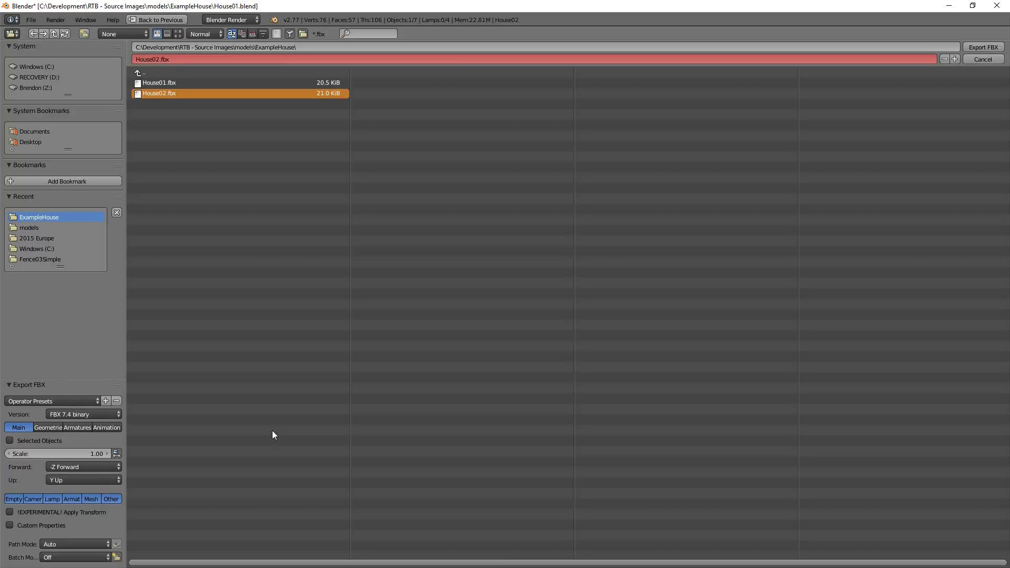
pyautogui.click(10, 442)
pyautogui.click(93, 500)
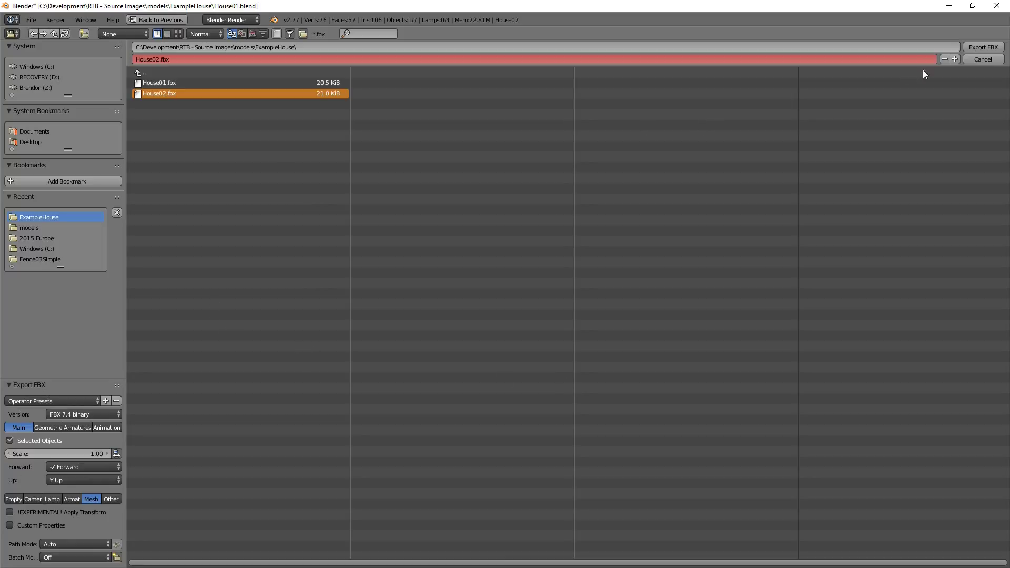
# Write House02.fbx to disk with Export FBX.
pyautogui.click(971, 46)
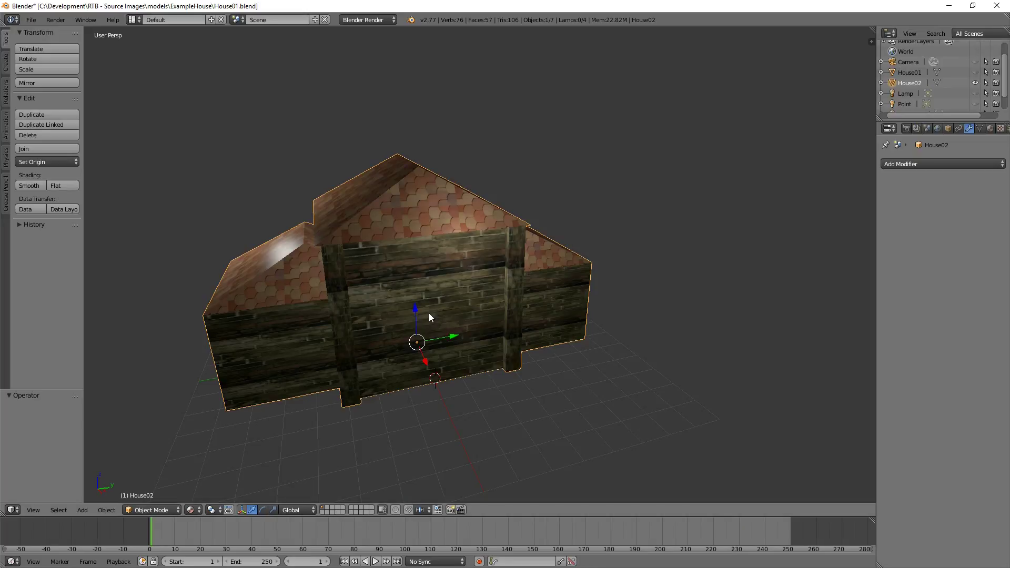
# Open the NewXPack expansion pack in XPacker and show its Objects list.
pyautogui.hotkey('alt', 'Tab')
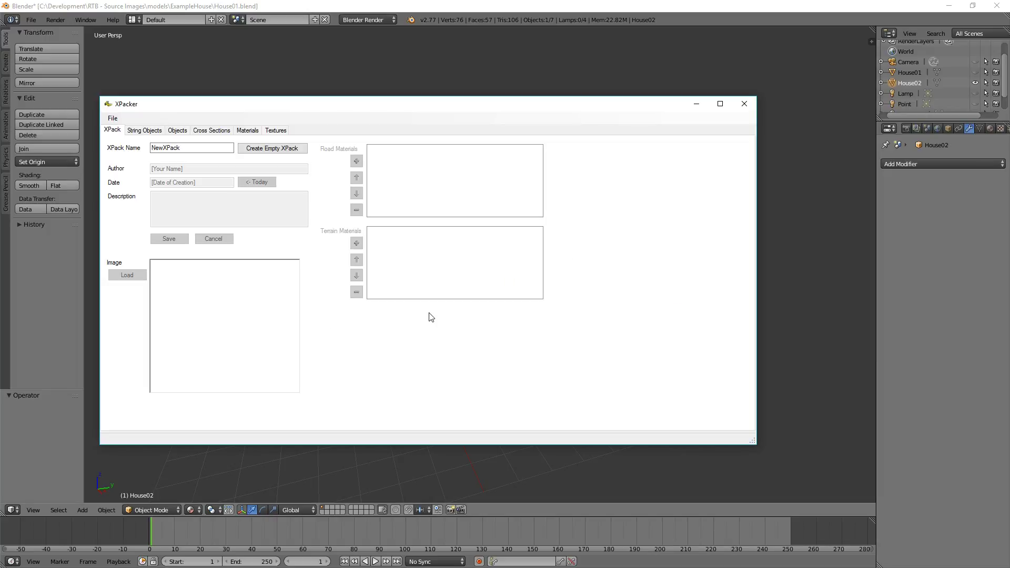
pyautogui.hotkey('ctrl', 'o')
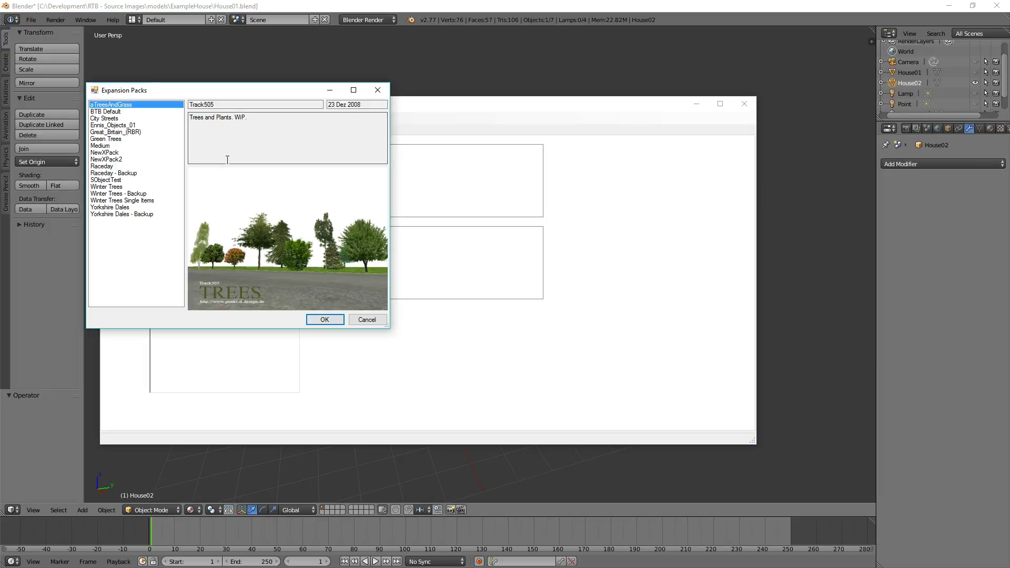
pyautogui.click(115, 154)
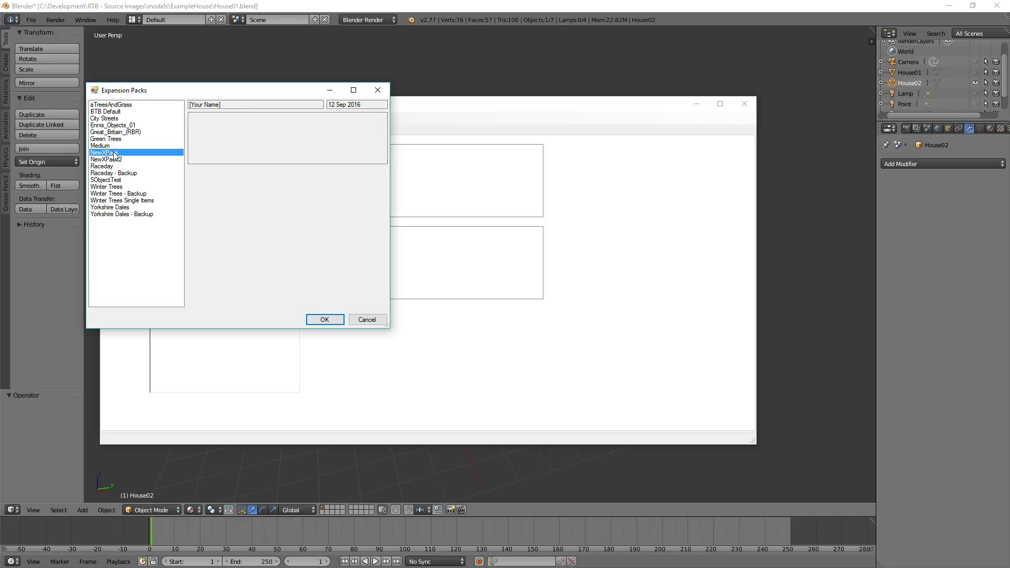
pyautogui.click(325, 321)
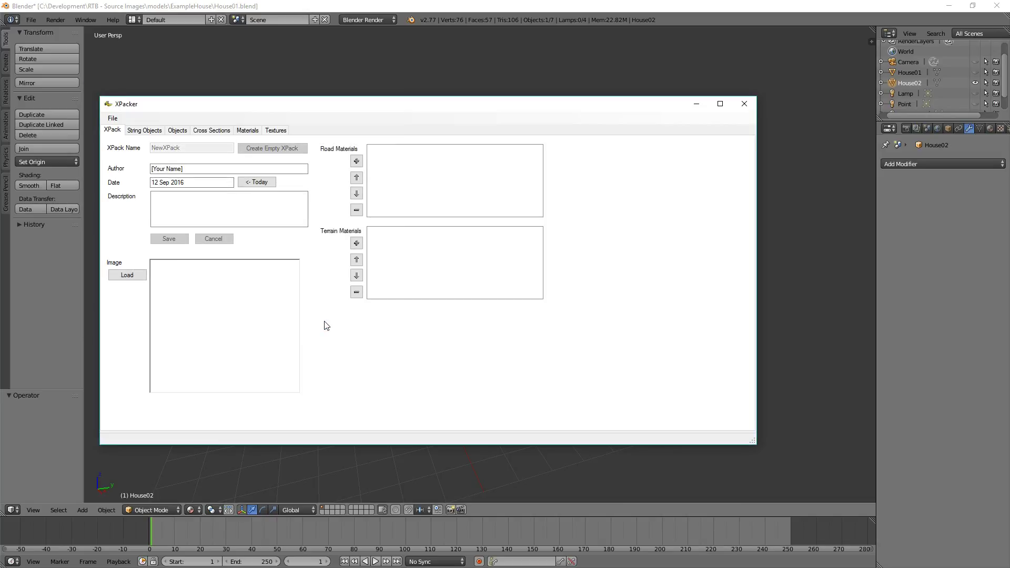
pyautogui.click(177, 130)
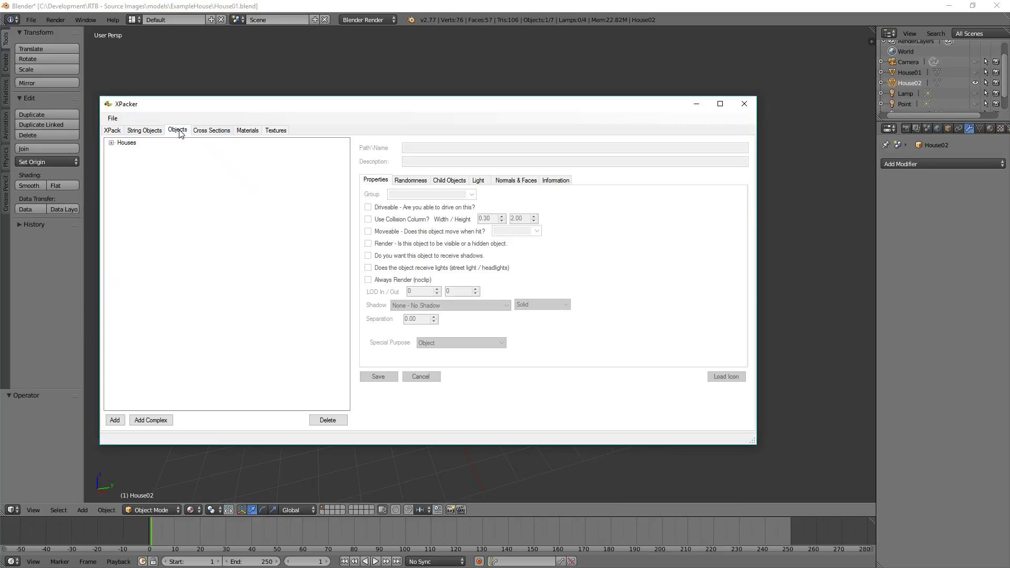
# Add House02.fbx as a new object under Houses, scaled by 0.01.
pyautogui.click(112, 142)
pyautogui.click(139, 152)
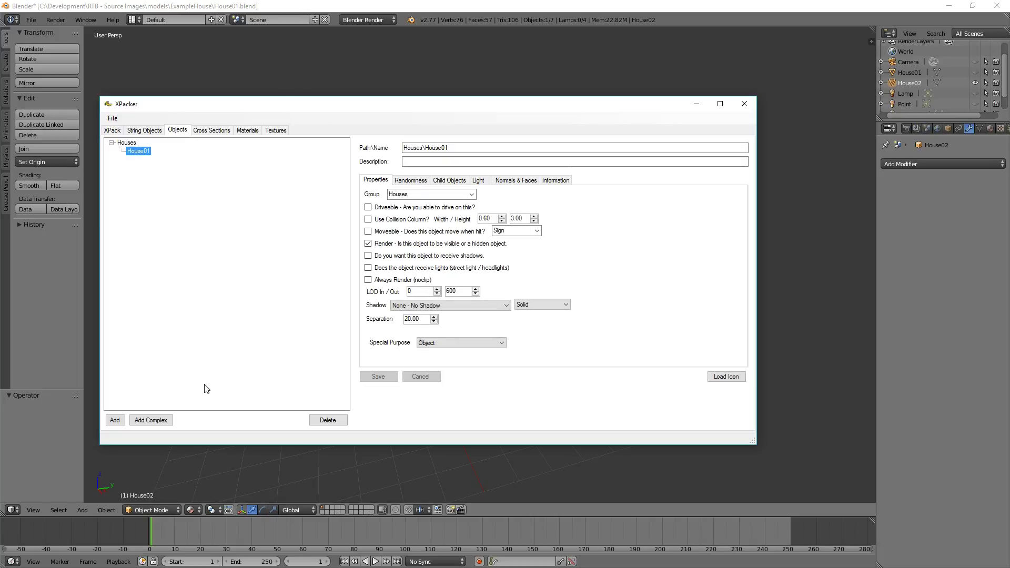
pyautogui.click(114, 421)
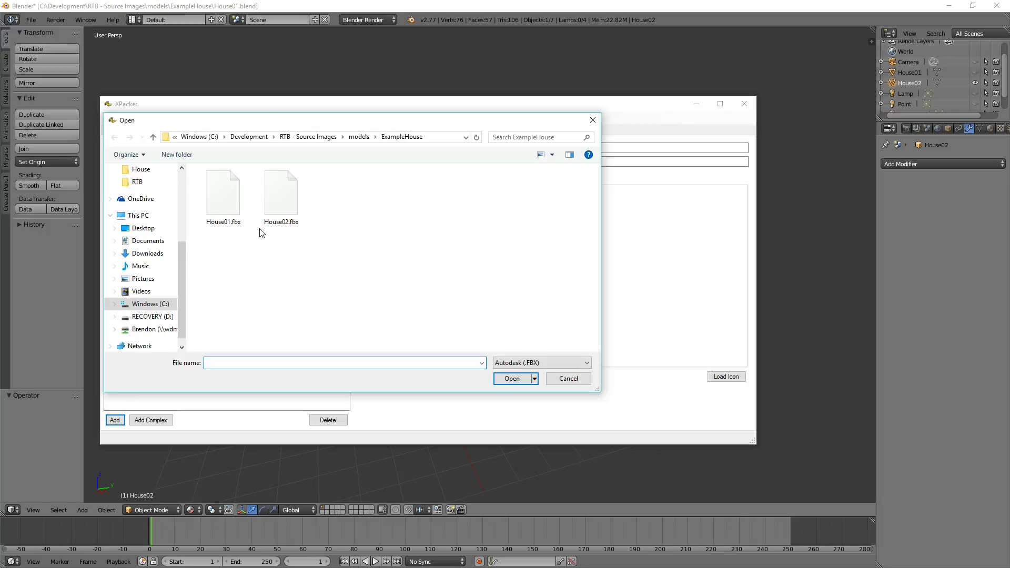
pyautogui.doubleClick(284, 205)
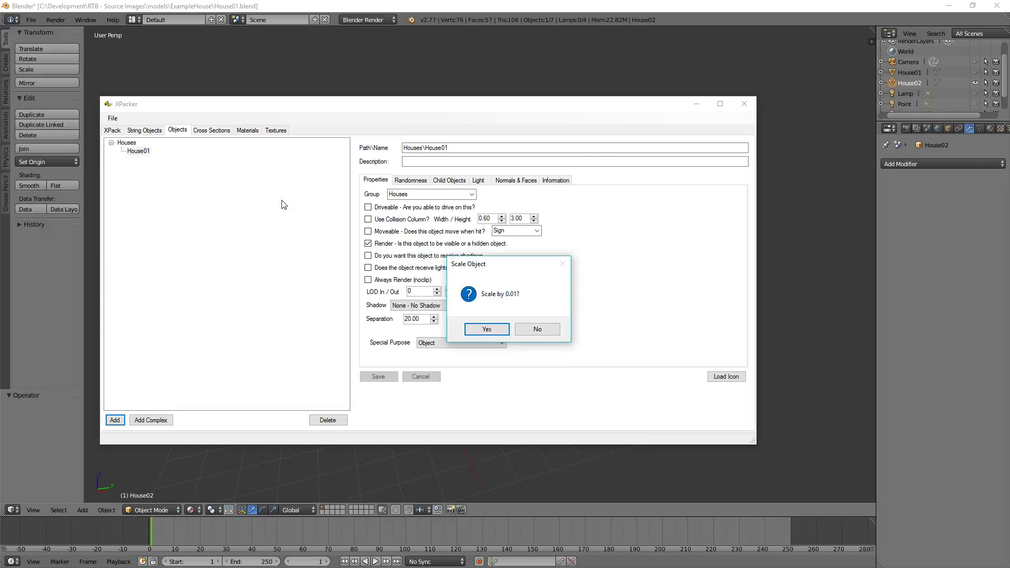
pyautogui.click(493, 330)
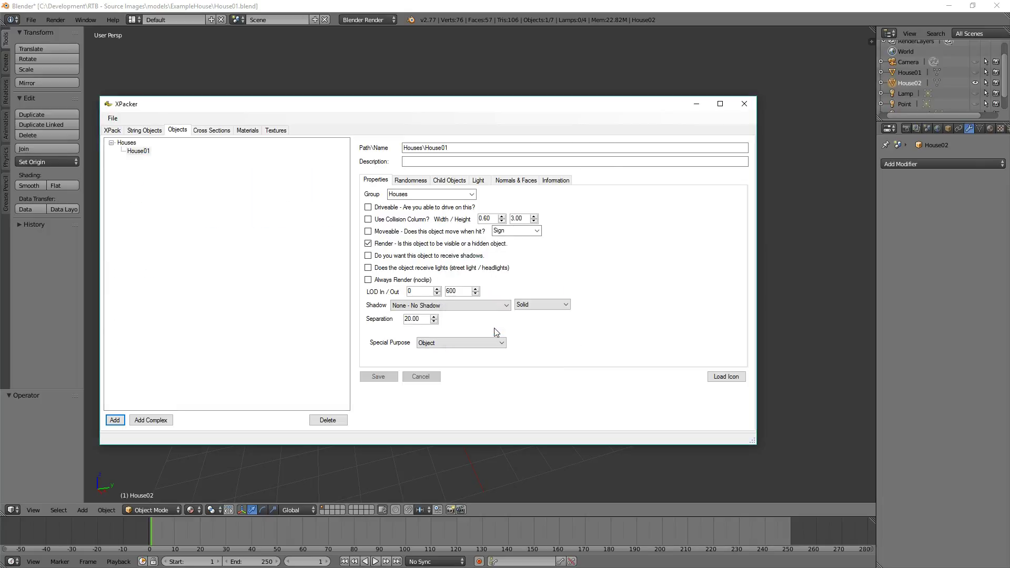
# Compare House01's and House02's properties in the object tree.
pyautogui.click(140, 159)
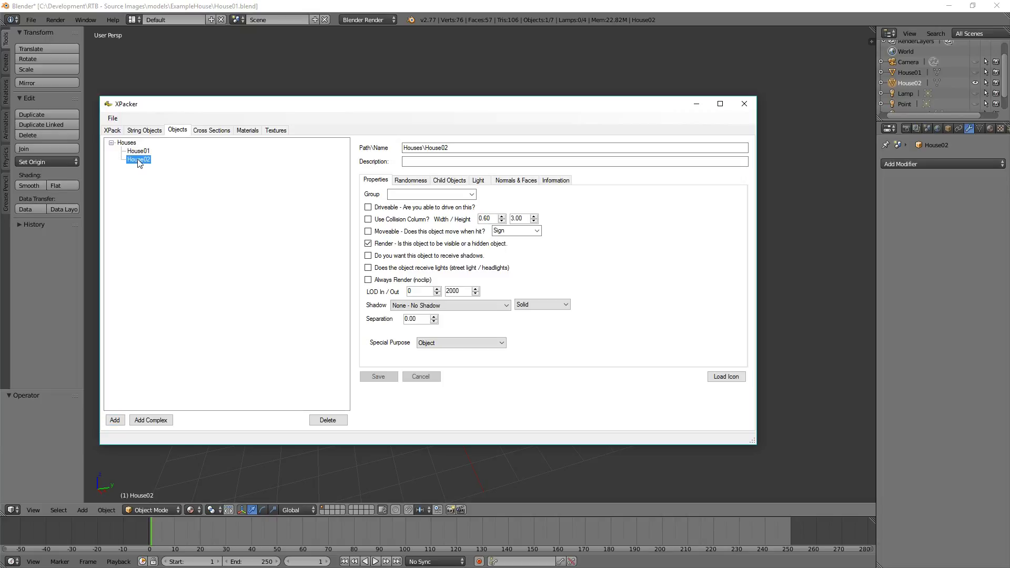
pyautogui.click(138, 152)
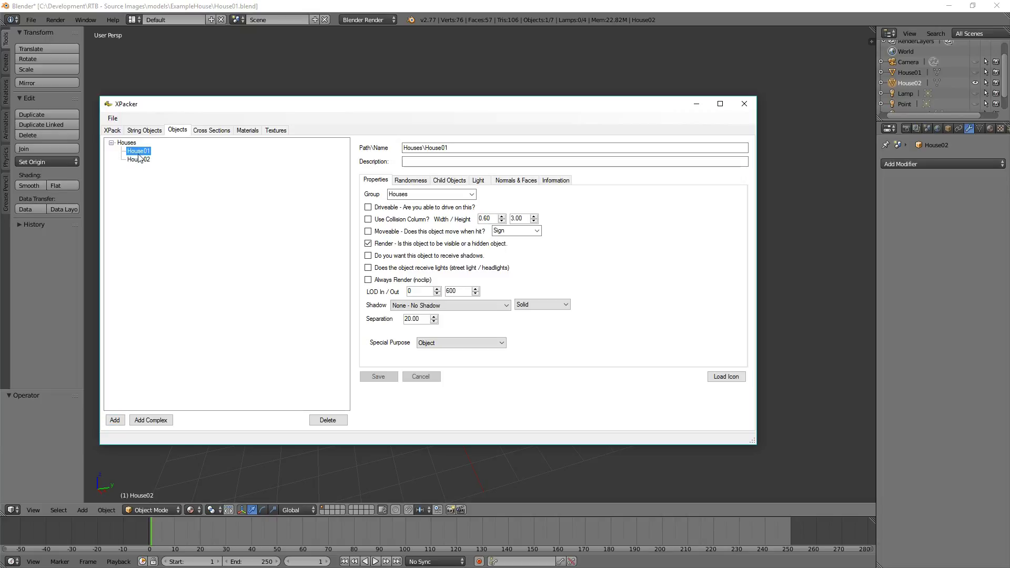
pyautogui.click(140, 160)
pyautogui.click(140, 152)
pyautogui.click(141, 160)
pyautogui.click(141, 152)
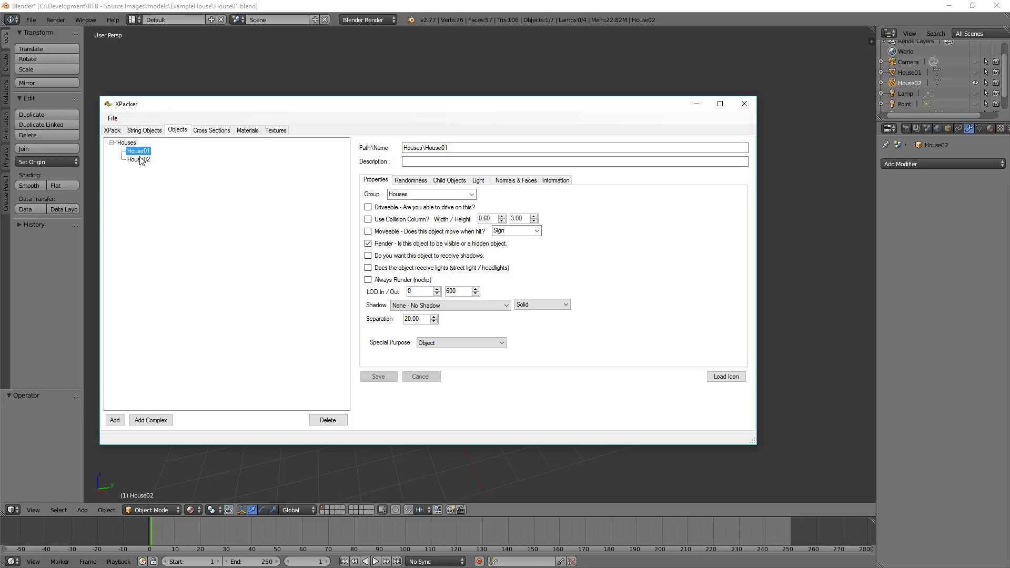
# Give House02 group Houses, LOD Out 600 and Separation 20, matching House01.
pyautogui.click(384, 194)
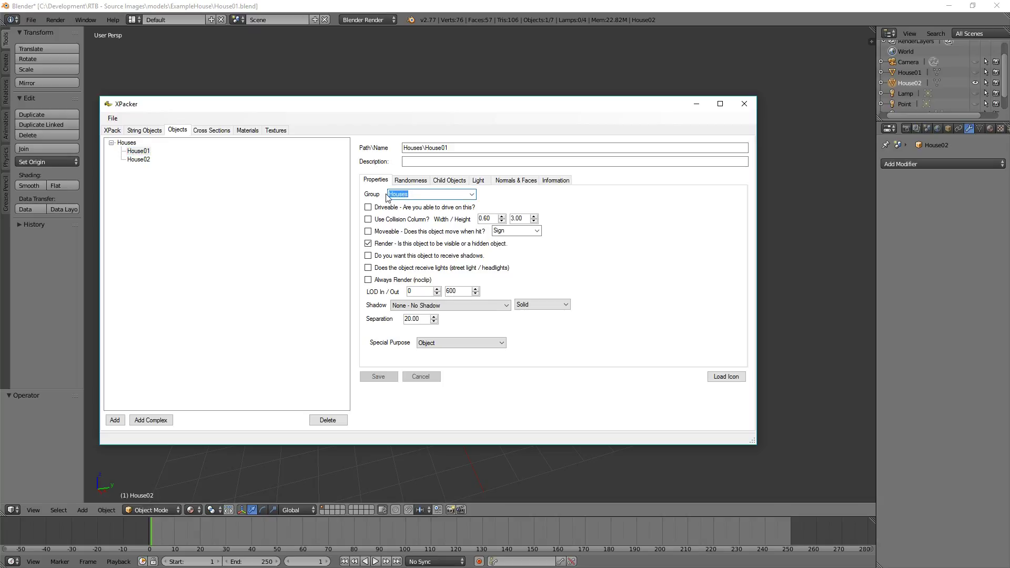
pyautogui.click(140, 159)
pyautogui.click(398, 195)
pyautogui.write('Houses')
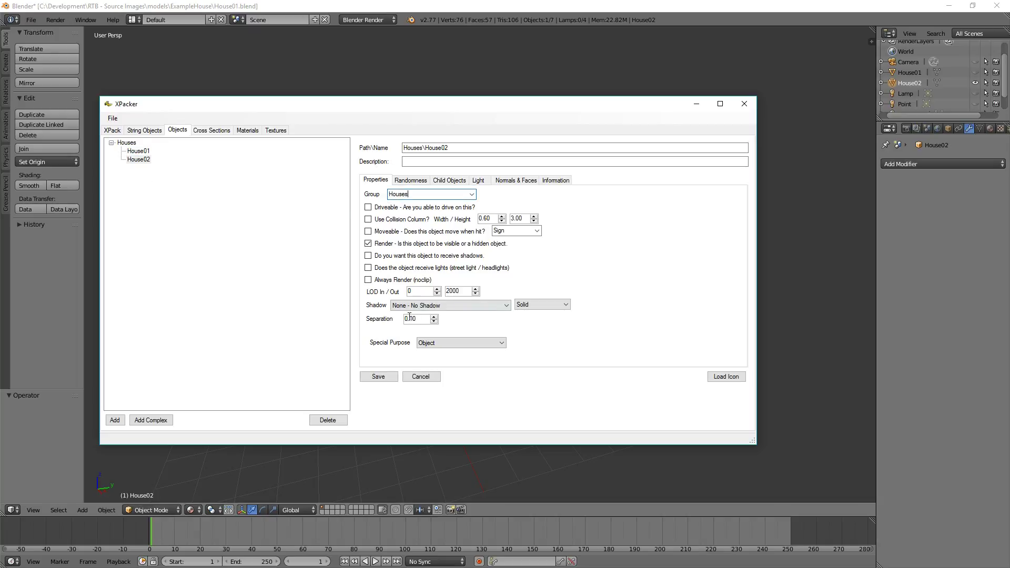
pyautogui.doubleClick(461, 291)
pyautogui.write('60')
pyautogui.moveTo(422, 319); pyautogui.dragTo(404, 320)
pyautogui.write('20')
# Review House02's and House01's dimensions and materials, then show the pack's Materials list.
pyautogui.click(566, 182)
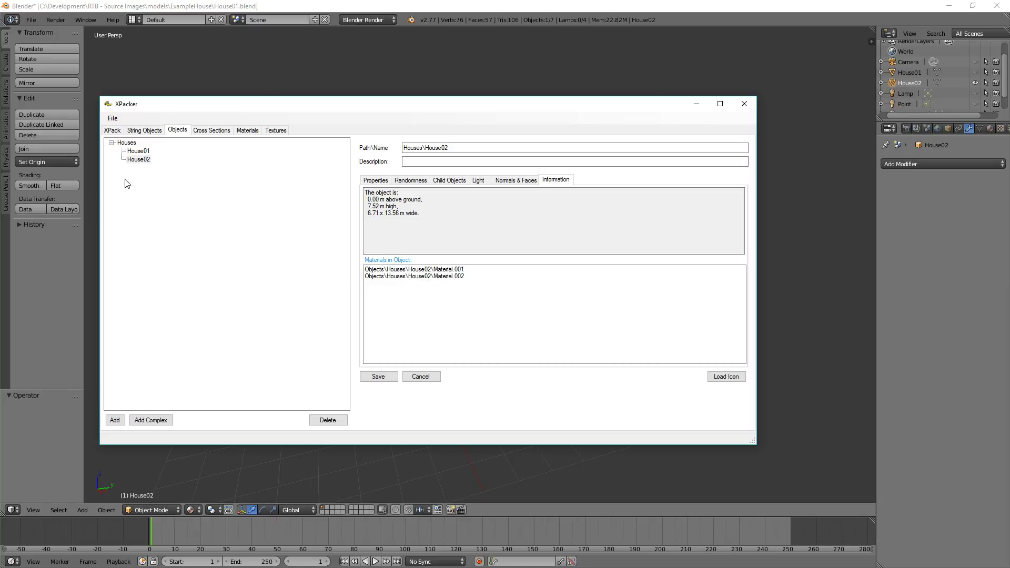
pyautogui.click(139, 152)
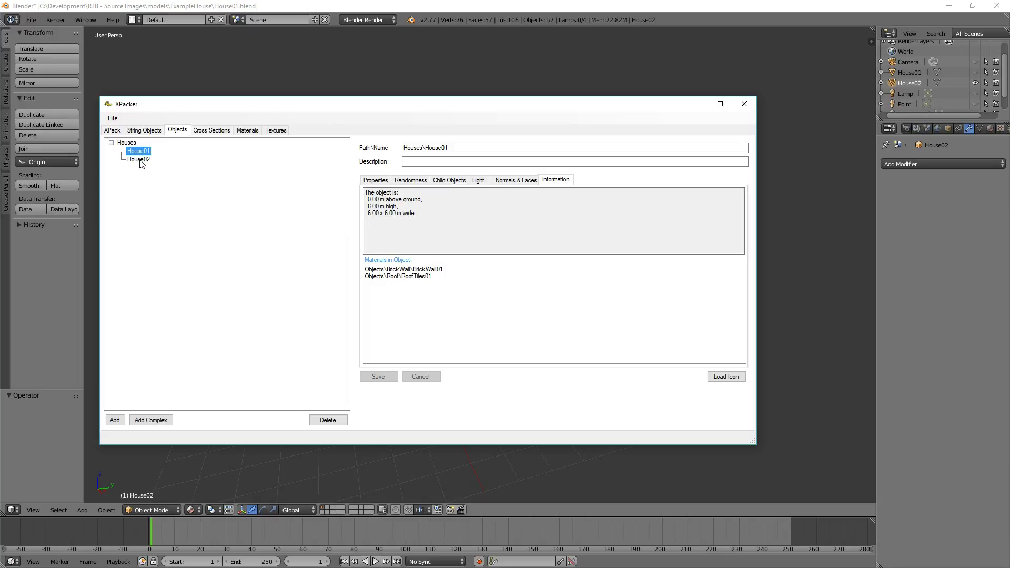
pyautogui.click(248, 131)
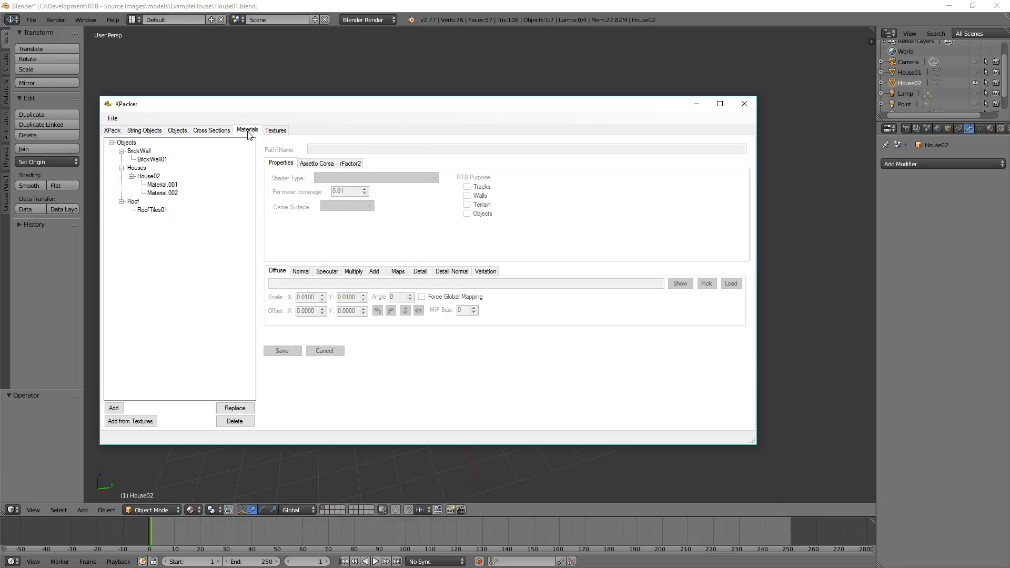
# Replace Material.001 with Roof > RoofTiles01 and check House02's updated materials.
pyautogui.click(159, 185)
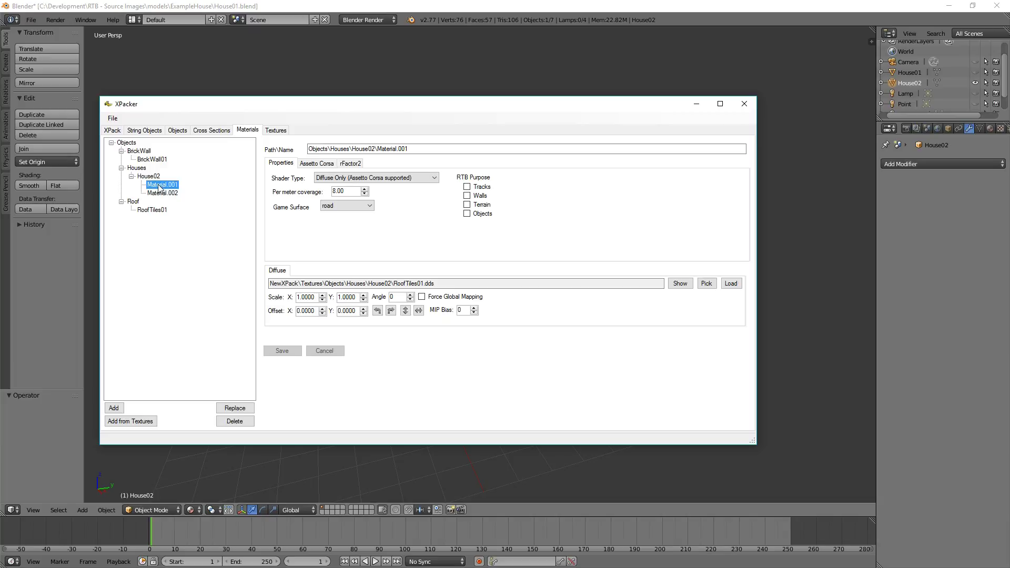
pyautogui.click(235, 408)
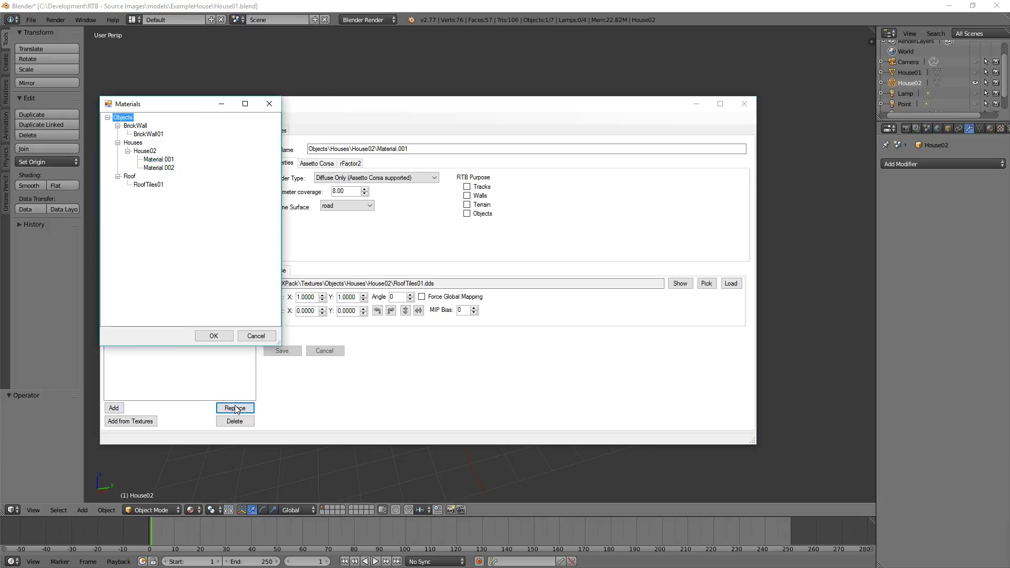
pyautogui.click(148, 187)
pyautogui.click(216, 335)
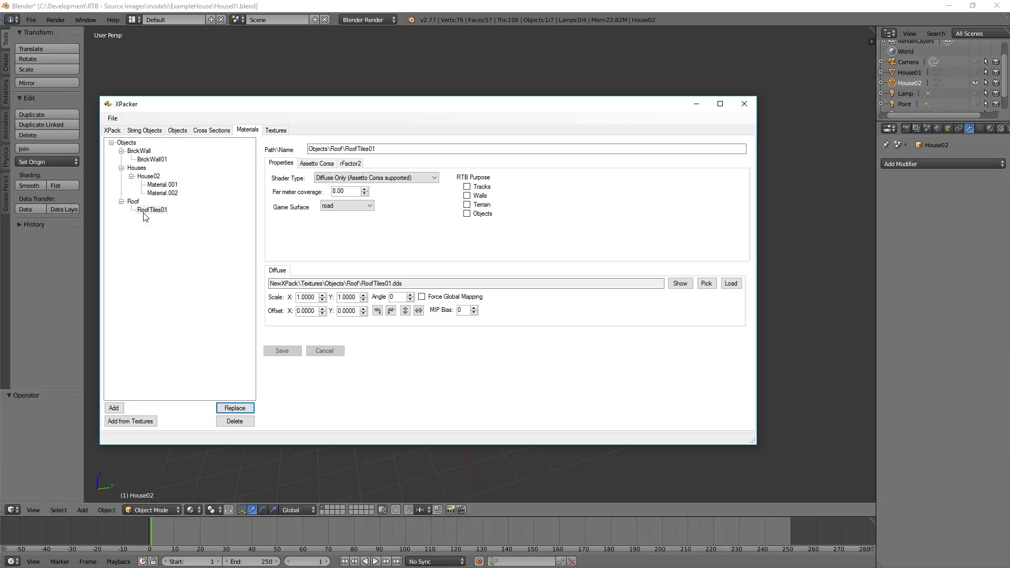
pyautogui.click(179, 131)
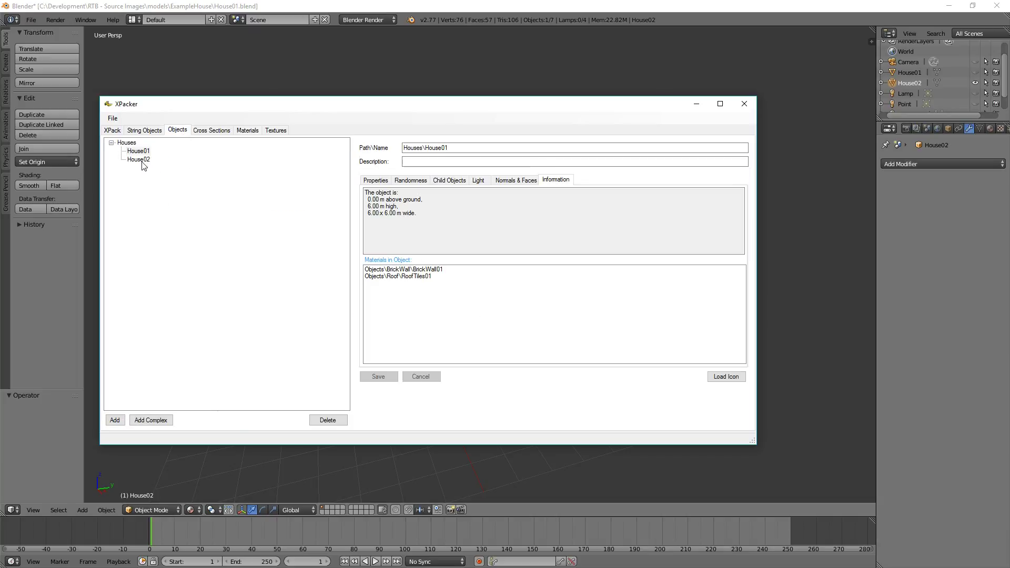
pyautogui.click(143, 161)
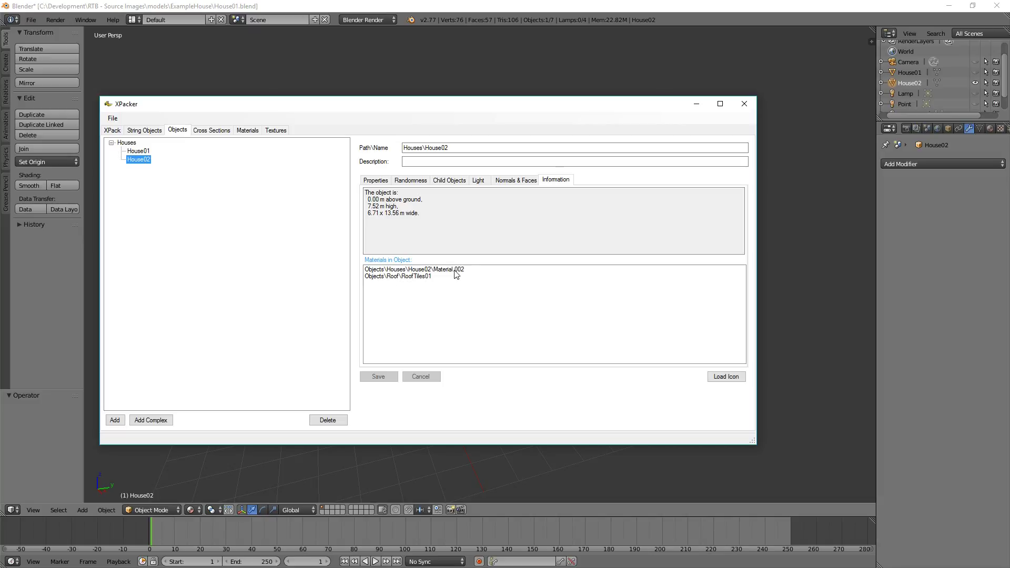
# Replace House02's Material.002 with BrickWall > BrickWall01.
pyautogui.click(252, 131)
pyautogui.click(165, 193)
pyautogui.click(239, 409)
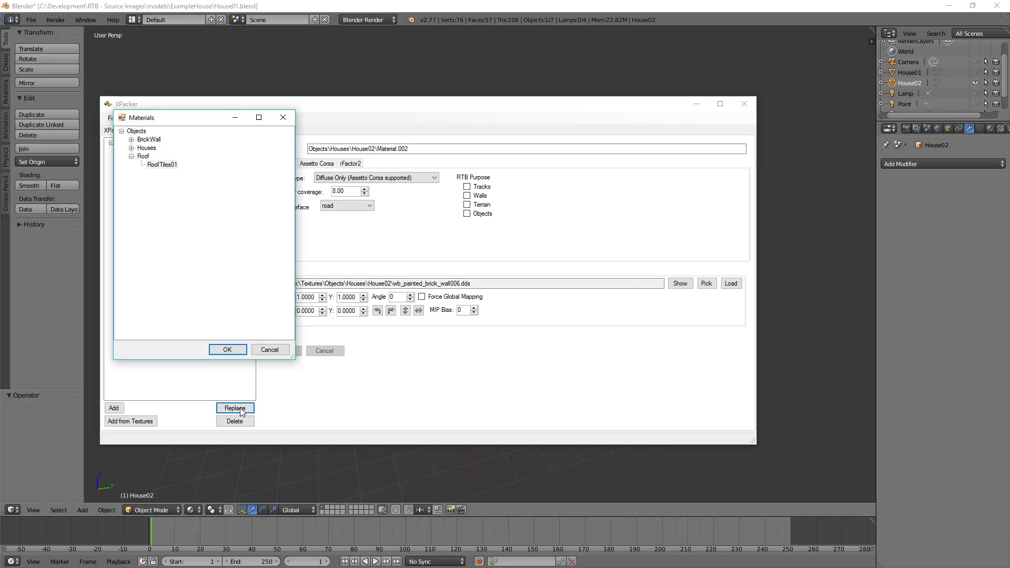
pyautogui.click(131, 140)
pyautogui.click(161, 149)
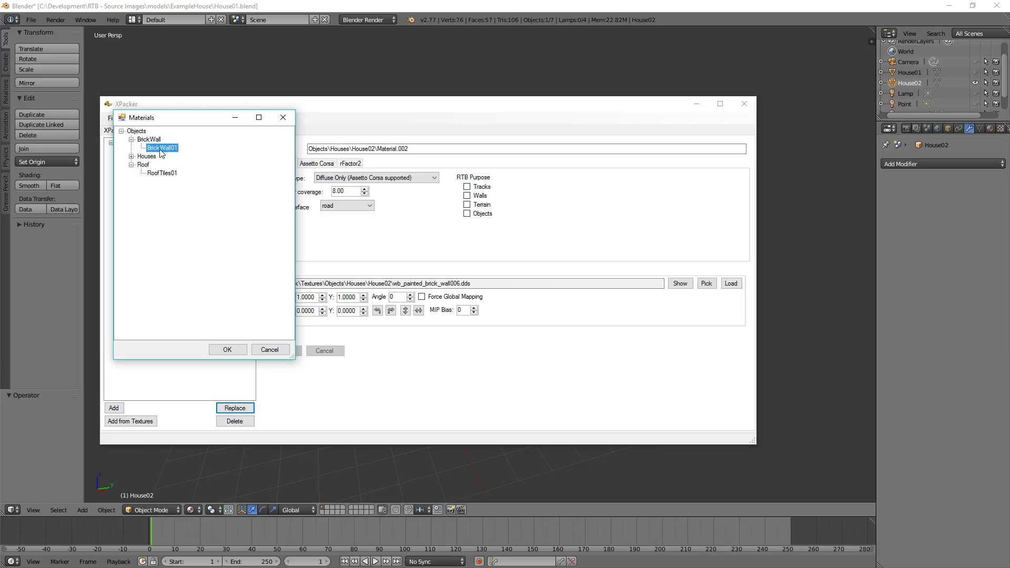
pyautogui.click(228, 350)
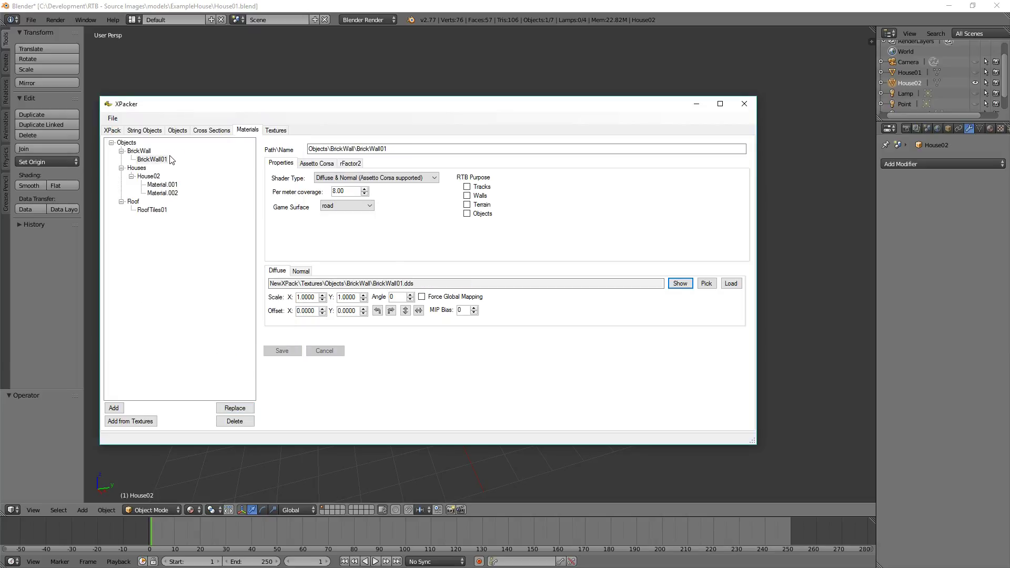
# Glance at the pack's textures, then select the unused Material.001 in Materials.
pyautogui.click(276, 130)
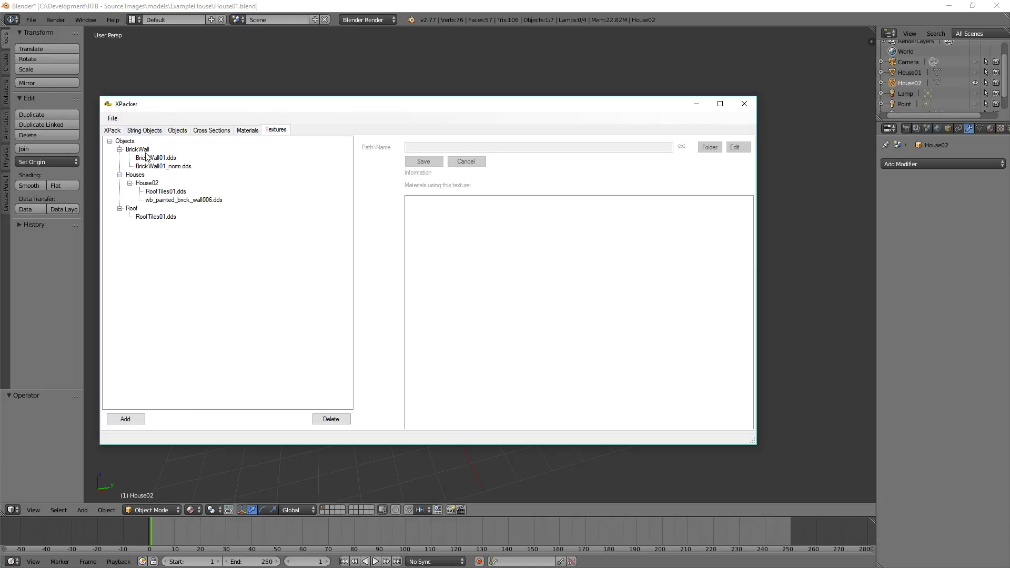
pyautogui.click(245, 131)
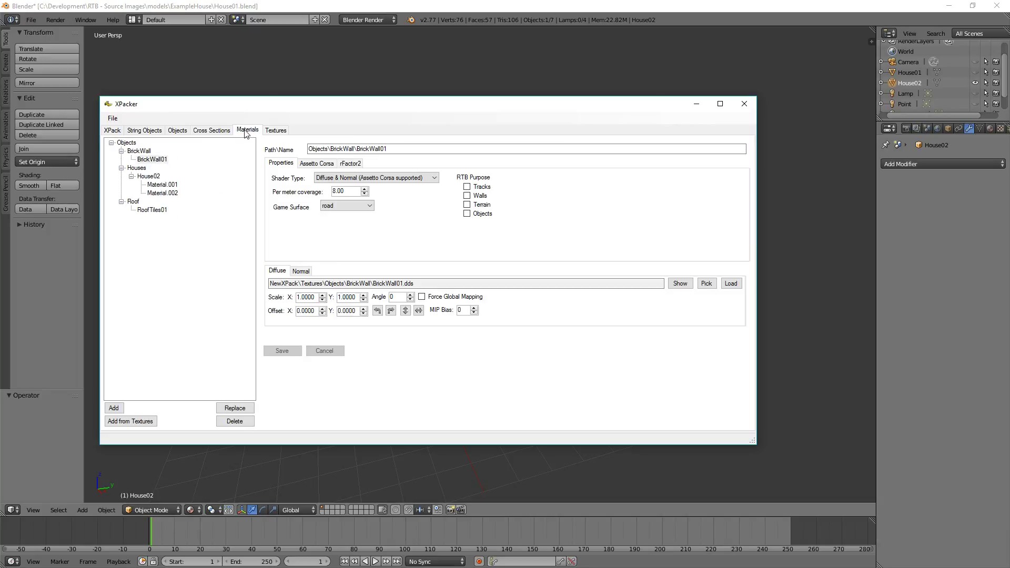
pyautogui.click(162, 186)
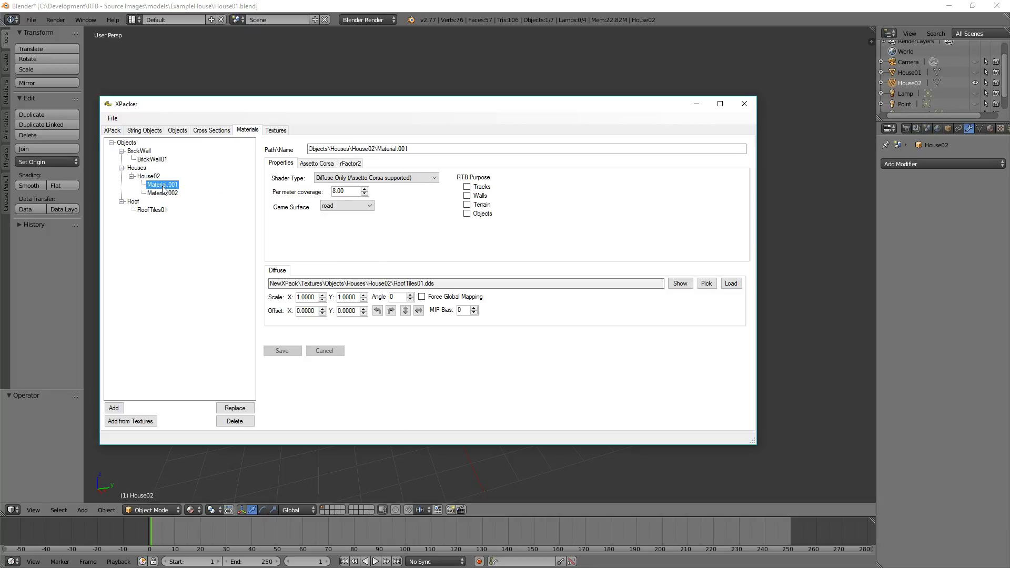
# Delete Material.001 and Material.002 with their textures, then check the remaining textures.
pyautogui.click(229, 422)
pyautogui.click(499, 337)
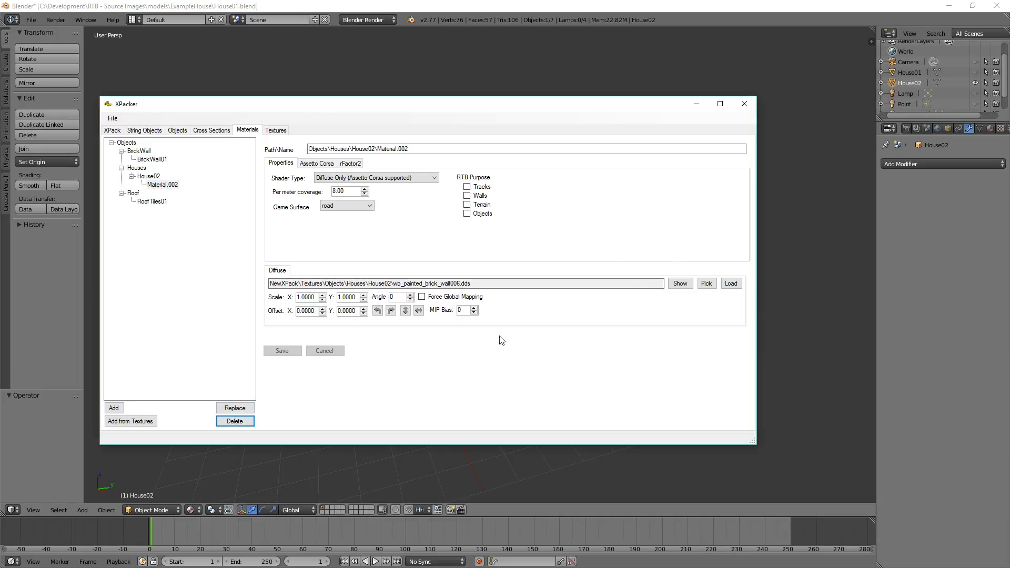
pyautogui.click(161, 185)
pyautogui.click(239, 424)
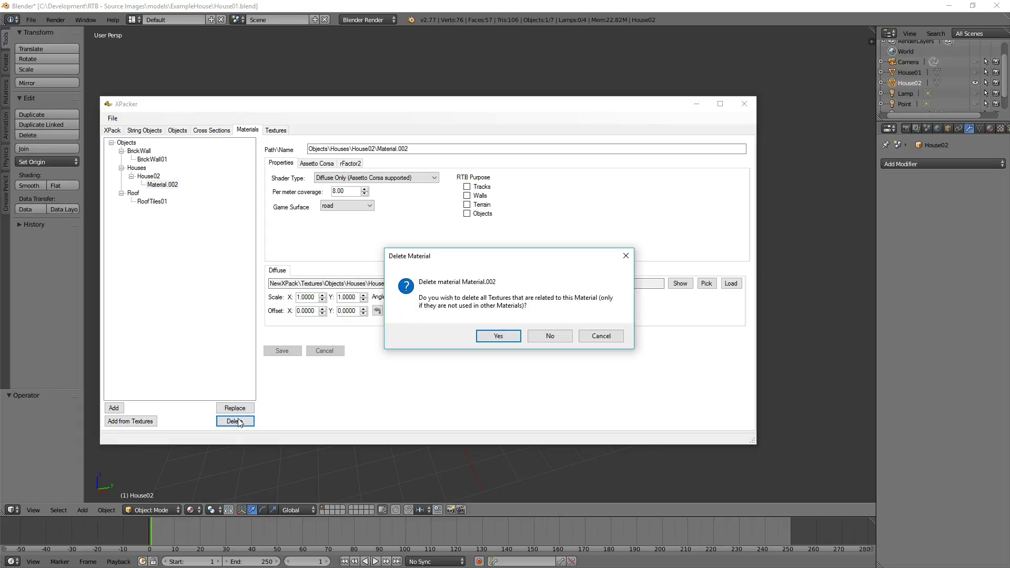
pyautogui.click(497, 336)
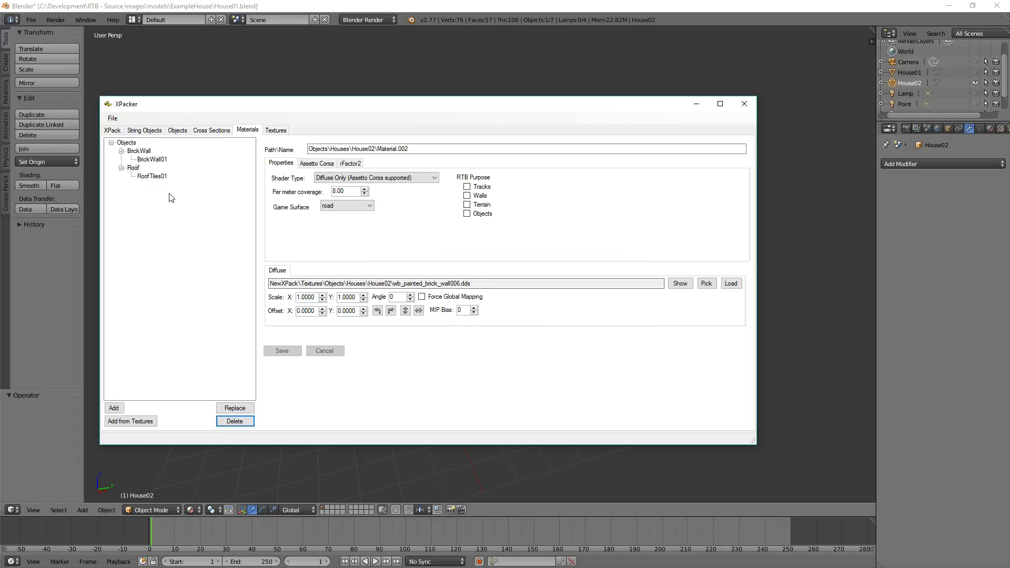
pyautogui.click(275, 132)
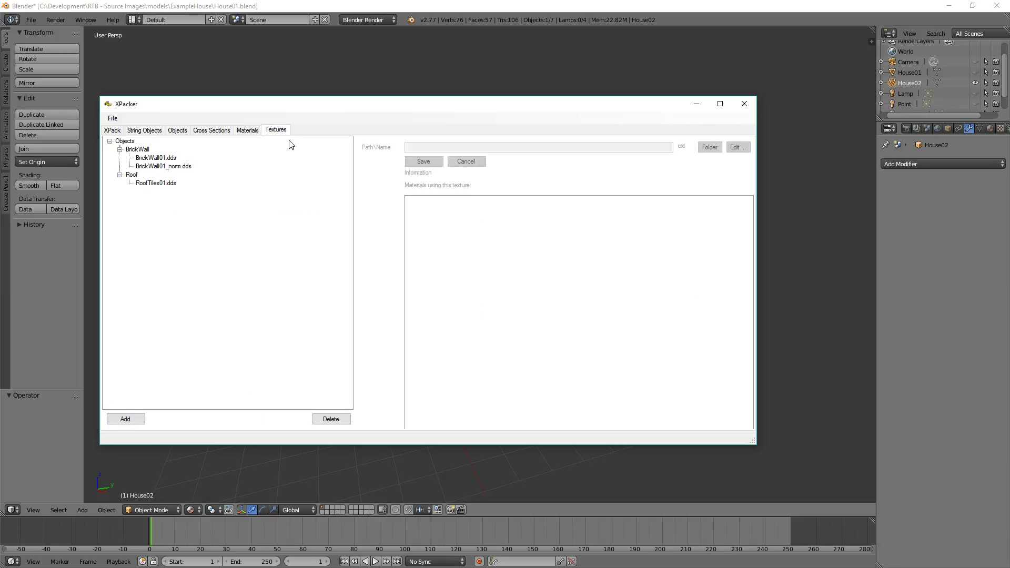
# Inspect the BrickWall01_norm.dds texture details, then return to the Objects list.
pyautogui.click(150, 166)
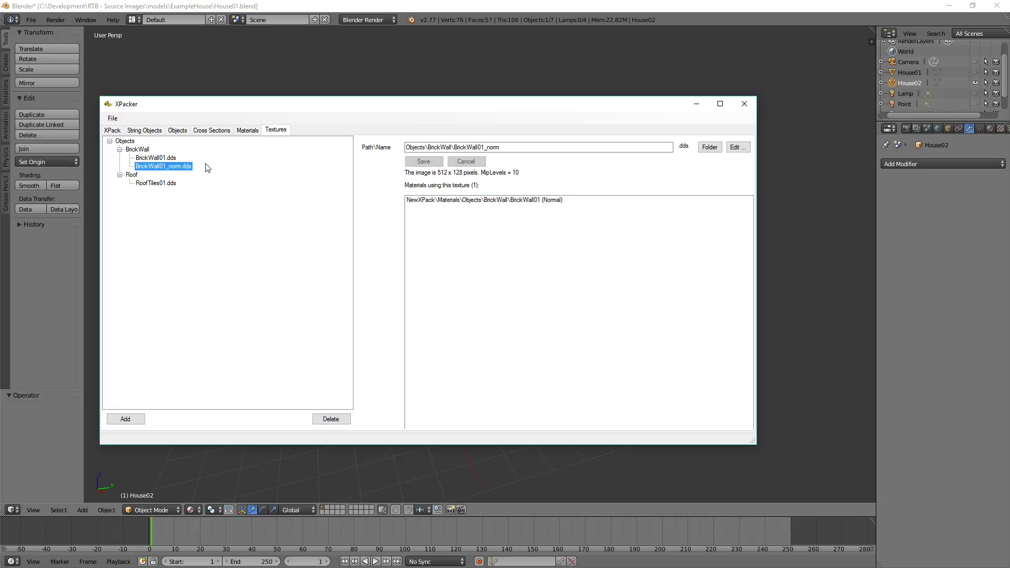
pyautogui.click(253, 131)
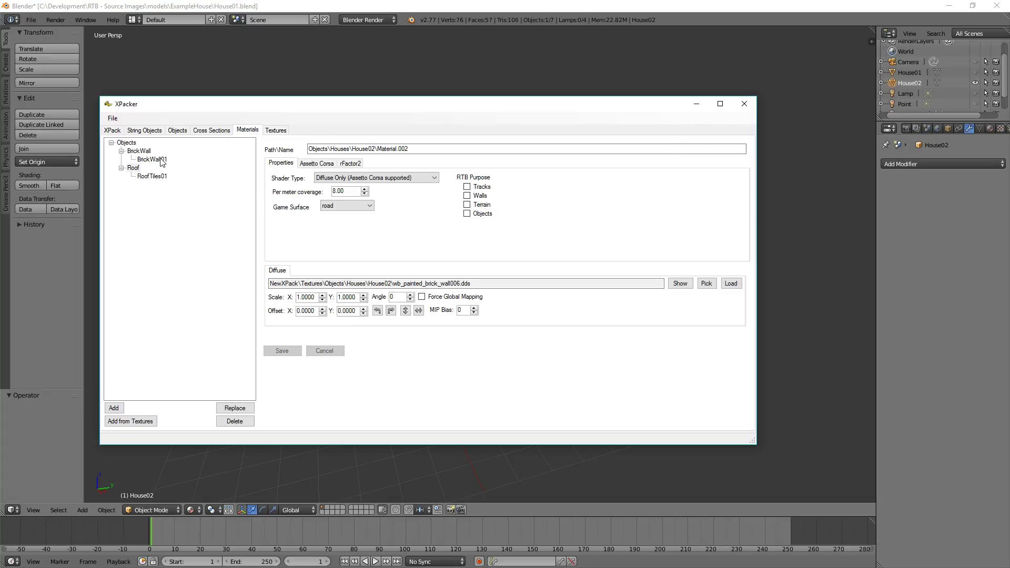
pyautogui.click(178, 131)
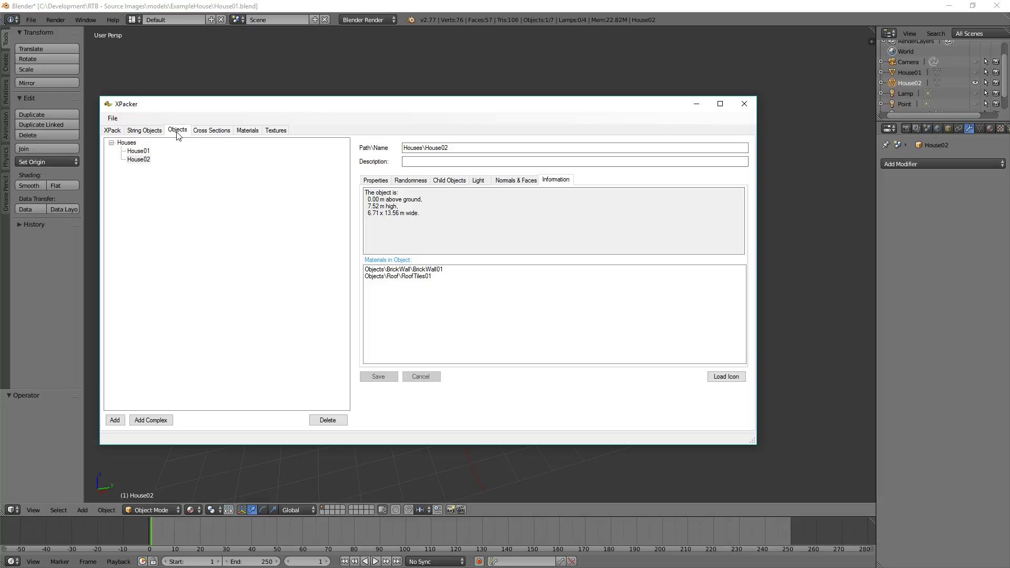
# Rebuild the XPack, overwriting the existing NewXPack.
pyautogui.click(113, 118)
pyautogui.click(136, 155)
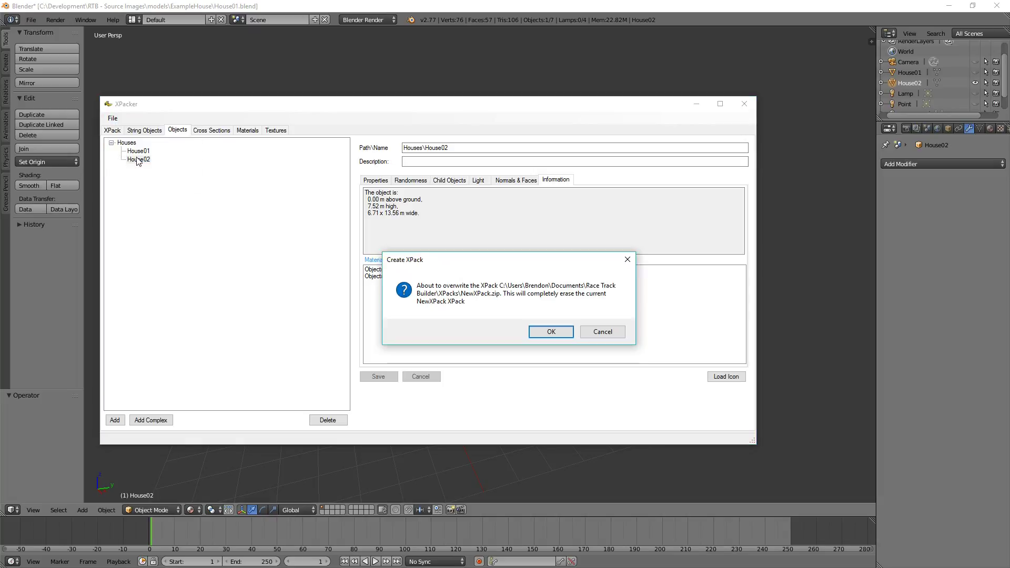
pyautogui.click(551, 331)
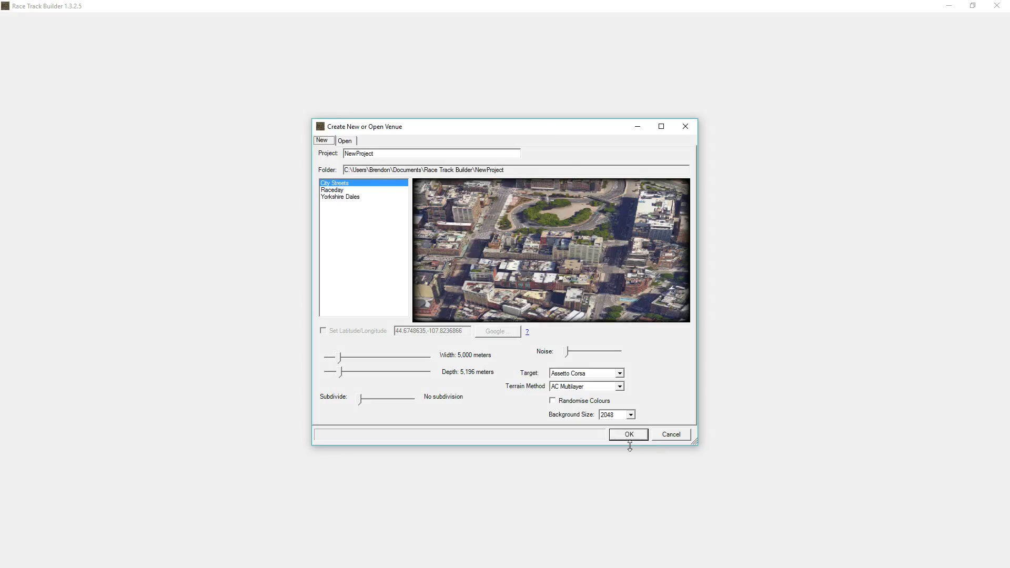
# Create the new venue project, overwriting the existing one, and enable NewXPack in Venue Properties.
pyautogui.click(628, 434)
pyautogui.click(481, 323)
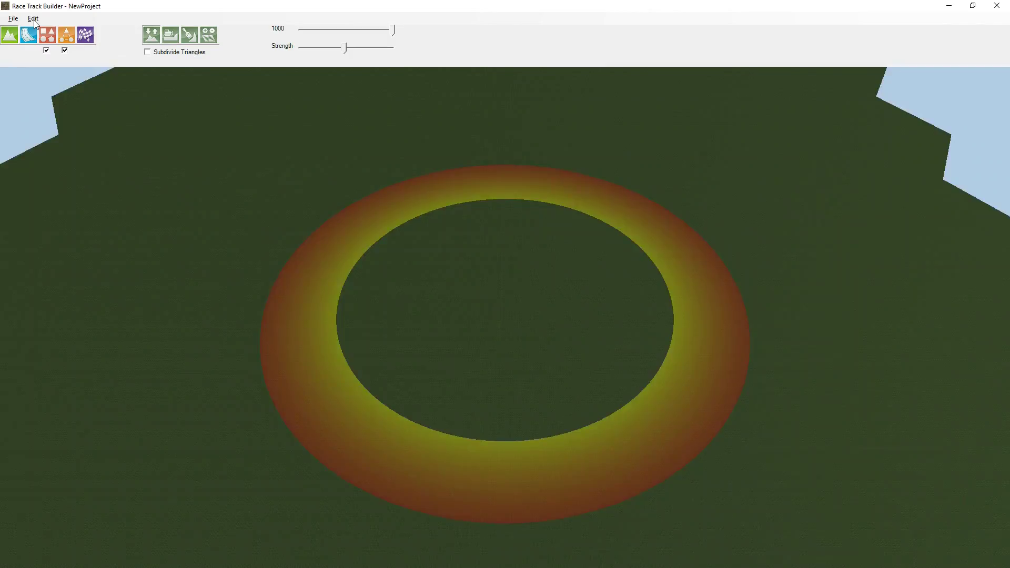
pyautogui.click(34, 19)
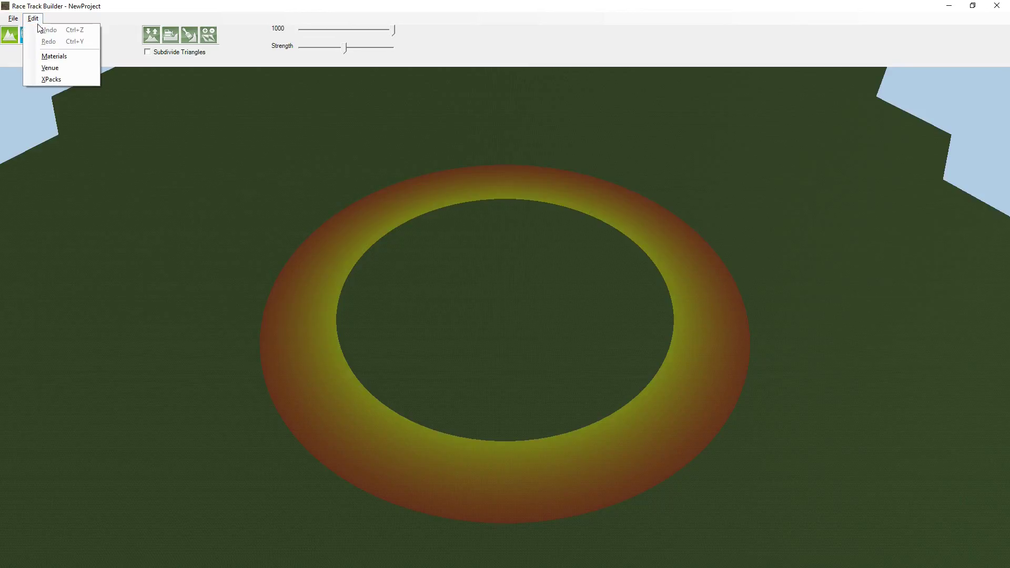
pyautogui.click(58, 83)
pyautogui.click(121, 149)
pyautogui.click(121, 150)
# Confirm the venue settings and narrow the object catalogue to the Houses category.
pyautogui.click(337, 286)
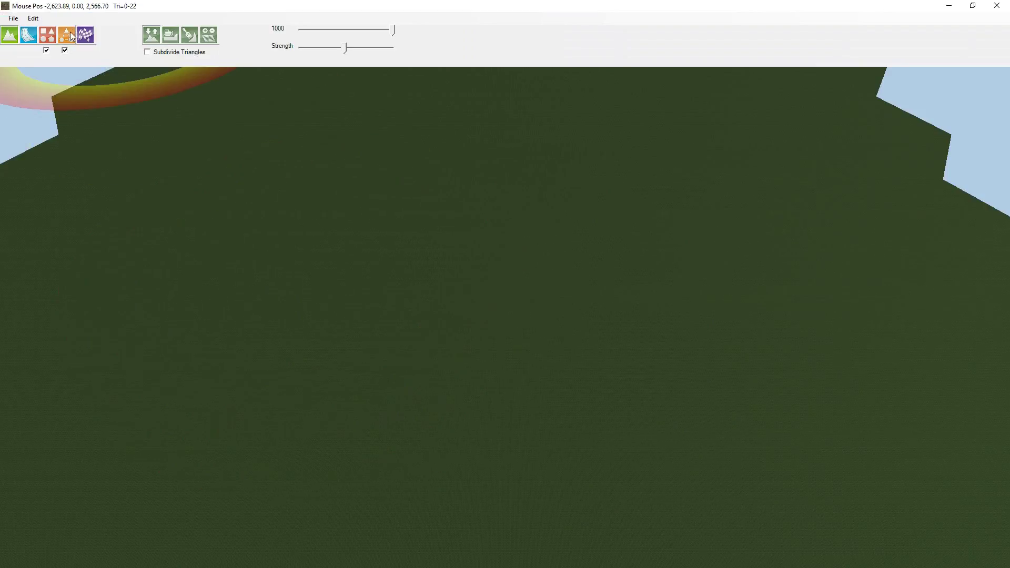
pyautogui.click(238, 54)
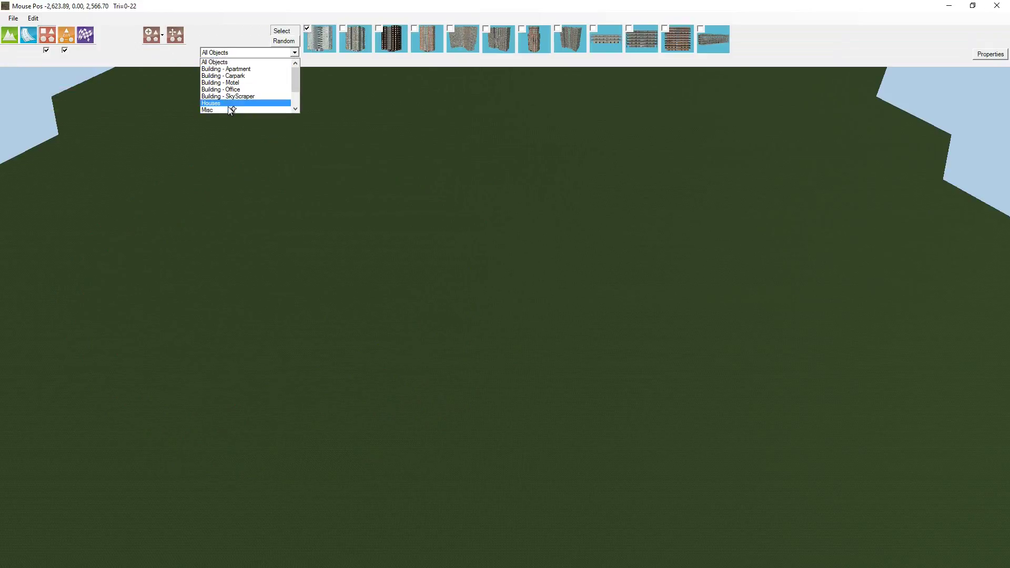
pyautogui.click(234, 102)
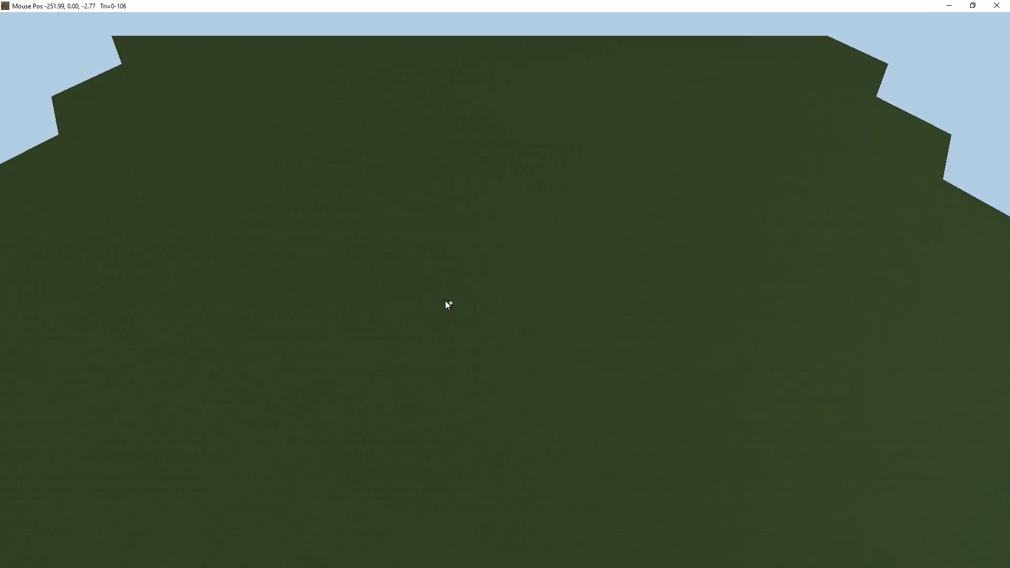
# Place the first, larger house on the grass and orbit around it to check both sides.
pyautogui.scroll(2, 445, 301)
pyautogui.click(402, 280)
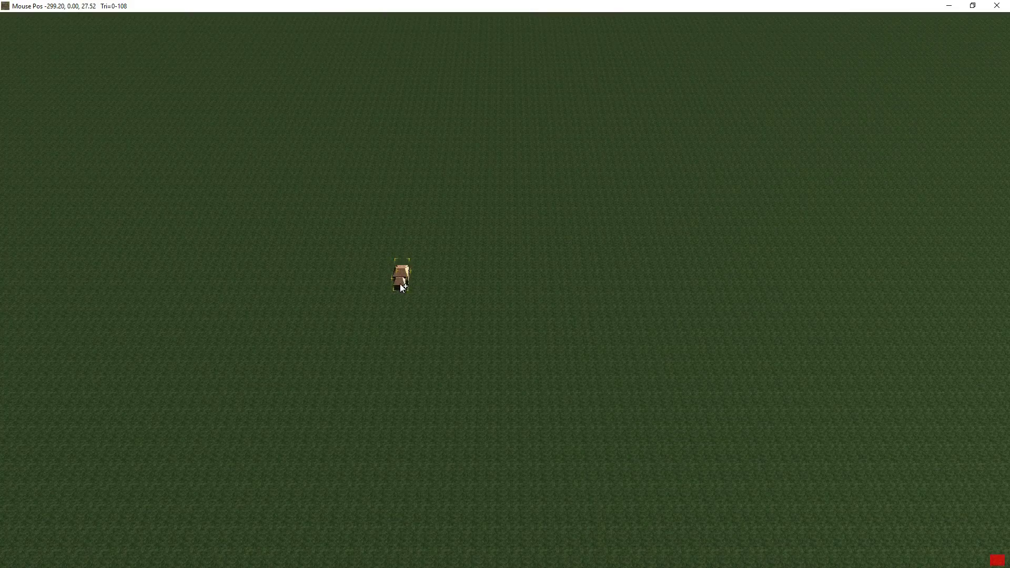
pyautogui.scroll(5, 401, 282)
pyautogui.moveTo(167, 251); pyautogui.dragTo(650, 236, button='middle')
pyautogui.scroll(-5, 650, 236)
pyautogui.moveTo(577, 260); pyautogui.dragTo(14, 268, button='middle')
pyautogui.moveTo(432, 300); pyautogui.dragTo(239, 54, button='middle')
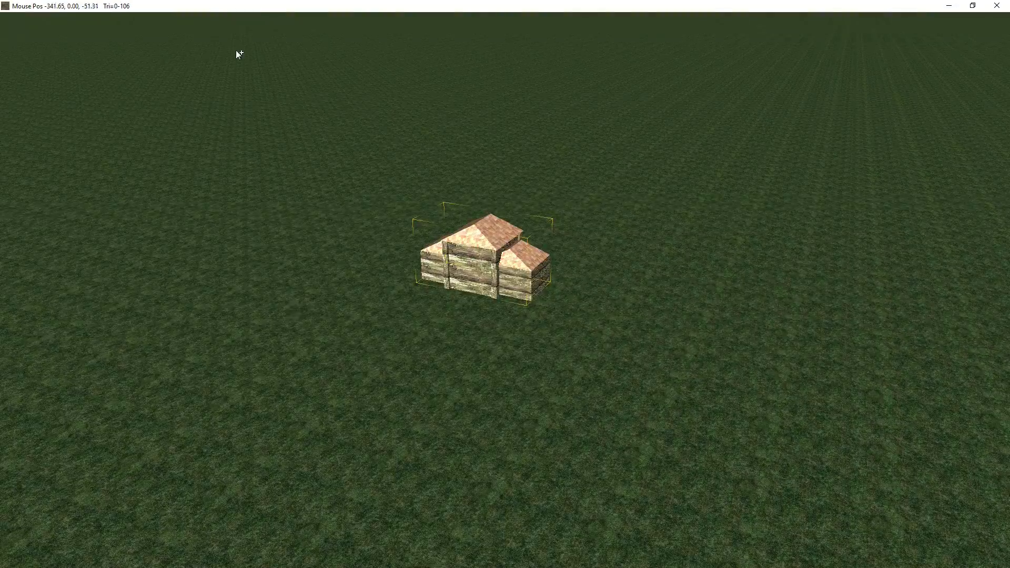
# Add a second, smaller house, drag it beside the first, and frame both houses.
pyautogui.moveTo(292, 43)
pyautogui.click(278, 295)
pyautogui.moveTo(277, 295); pyautogui.dragTo(334, 323)
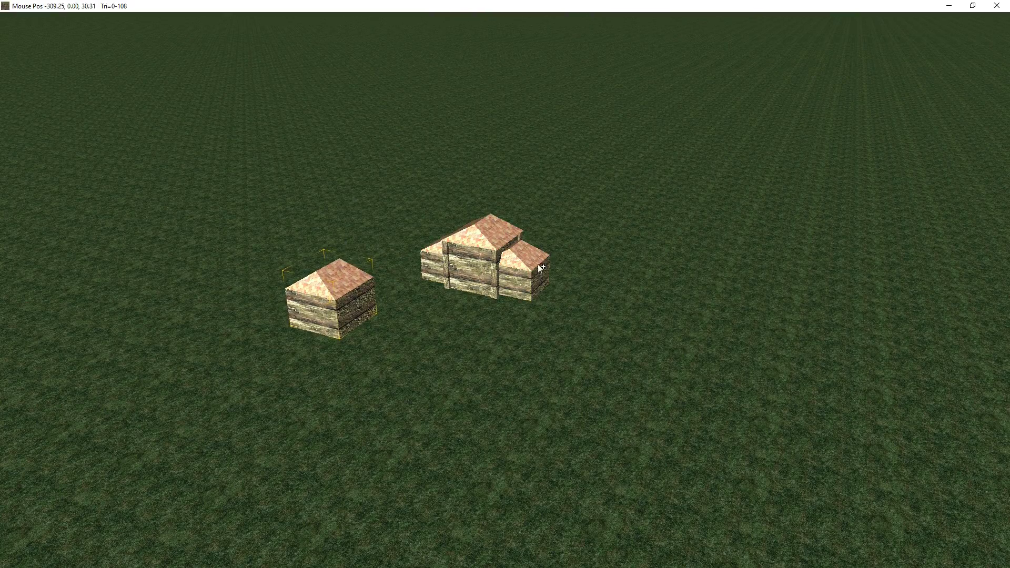
pyautogui.scroll(-4, 440, 296)
pyautogui.moveTo(444, 295); pyautogui.dragTo(344, 305, button='middle')
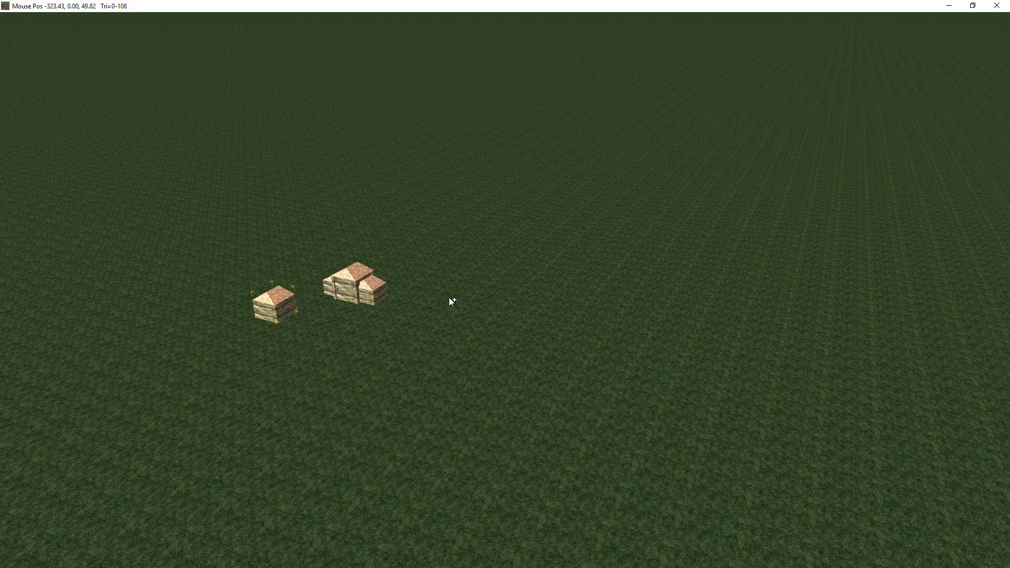
pyautogui.moveTo(386, 304); pyautogui.dragTo(452, 281, button='middle')
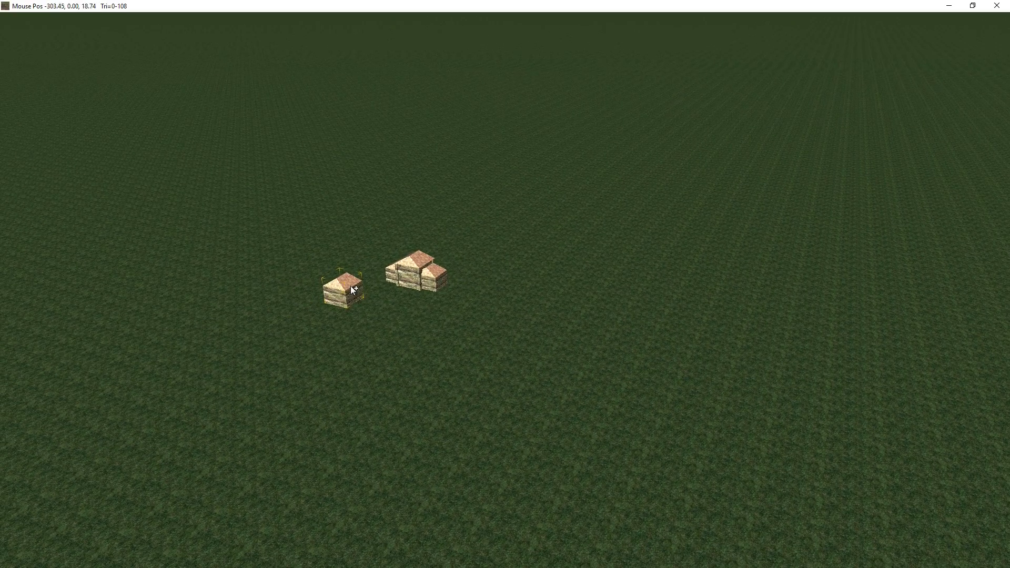
pyautogui.moveTo(353, 290); pyautogui.dragTo(388, 314, button='middle')
pyautogui.click(35, 19)
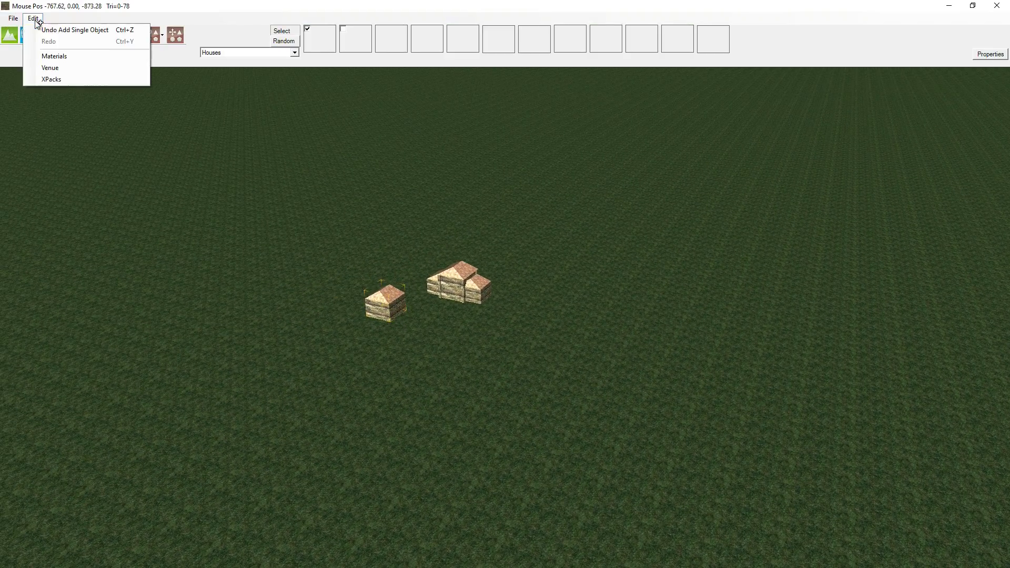
# Open the Materials window, move it aside, and show BrickWall01's properties next to the houses.
pyautogui.click(53, 56)
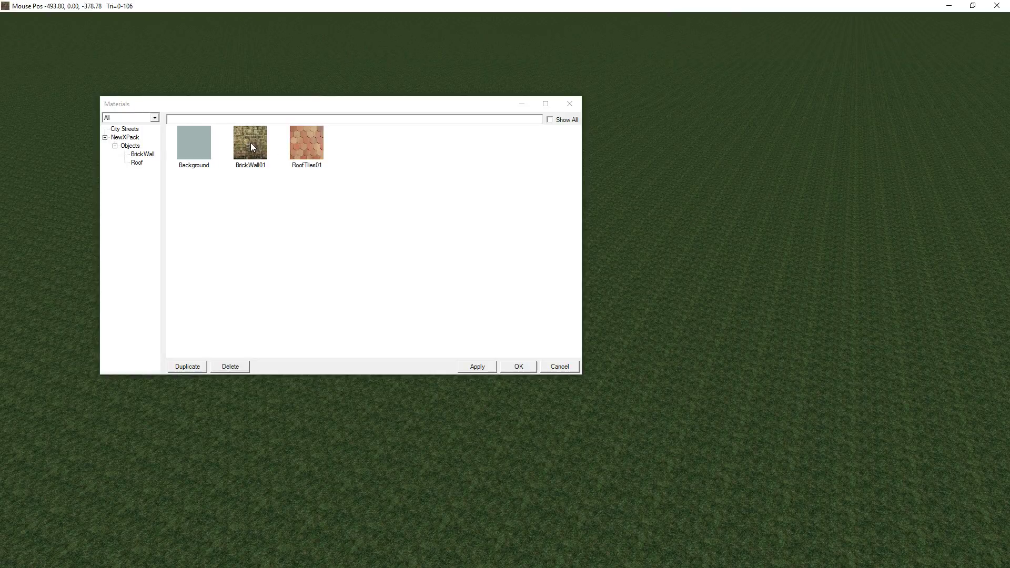
pyautogui.moveTo(268, 108); pyautogui.dragTo(659, 119)
pyautogui.moveTo(405, 222); pyautogui.dragTo(437, 241, button='middle')
pyautogui.click(641, 159)
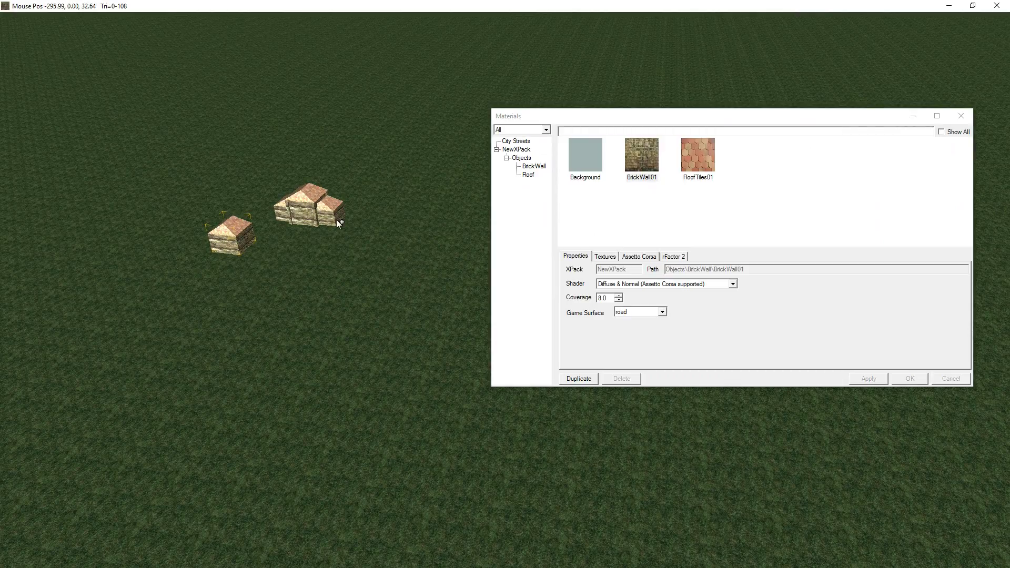
pyautogui.moveTo(319, 218); pyautogui.dragTo(309, 239, button='middle')
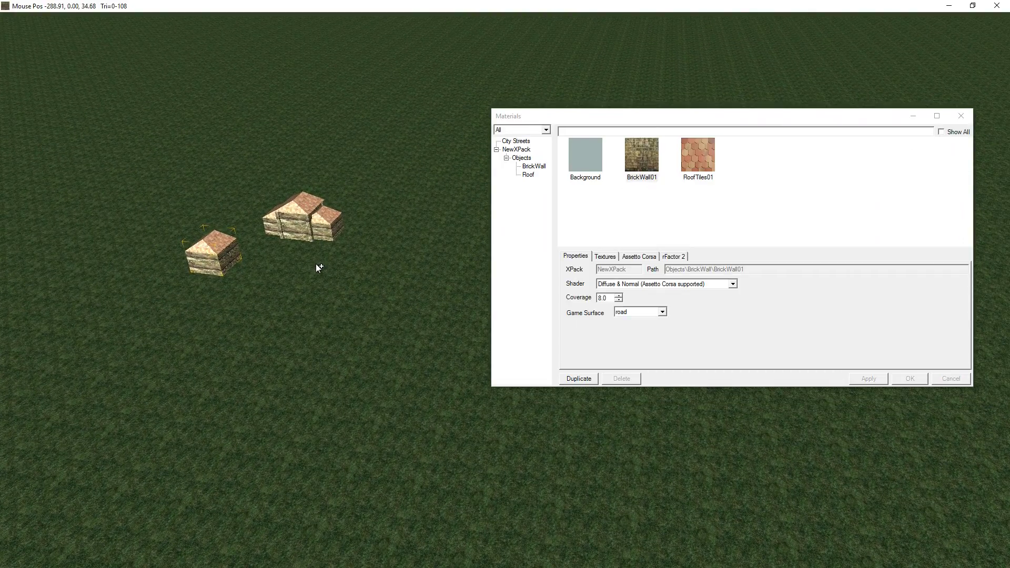
pyautogui.scroll(2, 316, 264)
pyautogui.moveTo(311, 263)
pyautogui.mouseDown(button='middle')
pyautogui.moveTo(300, 272)
pyautogui.moveTo(276, 226)
pyautogui.moveTo(383, 219)
pyautogui.moveTo(254, 241)
pyautogui.moveTo(32, 221)
pyautogui.moveTo(339, 197)
pyautogui.moveTo(348, 212)
pyautogui.moveTo(251, 226)
pyautogui.moveTo(287, 237)
pyautogui.moveTo(254, 205)
pyautogui.moveTo(233, 225)
pyautogui.moveTo(232, 210)
pyautogui.mouseUp(button='middle')
pyautogui.scroll(5, 256, 238)
pyautogui.scroll(-3, 287, 235)
# Switch the object placement tool to Lasso.
pyautogui.moveTo(219, 30)
pyautogui.click(161, 35)
pyautogui.click(167, 97)
# Lasso an open patch of grass to scatter about twenty houses, then bring the cluster into view.
pyautogui.moveTo(300, 52)
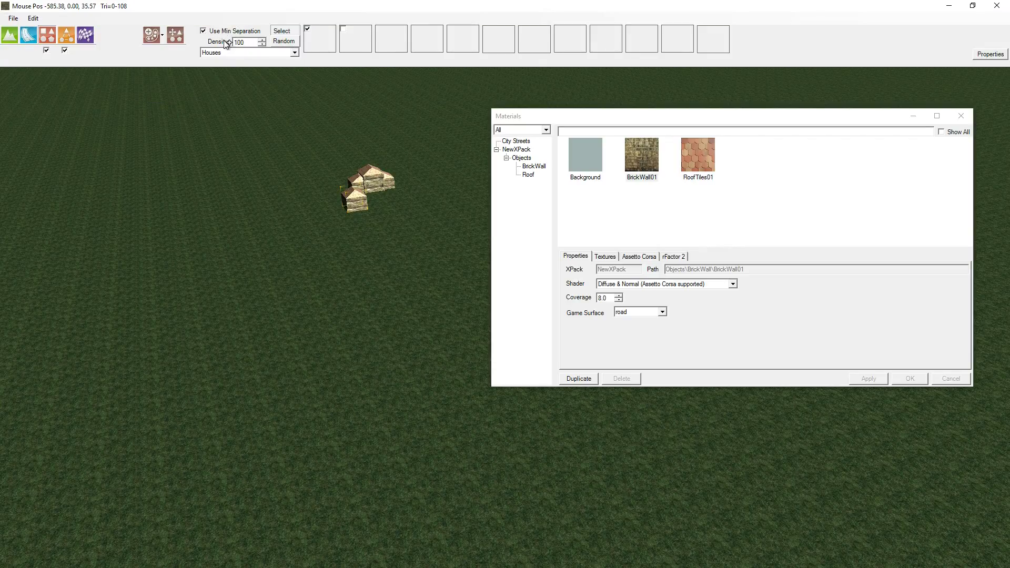
pyautogui.moveTo(216, 136); pyautogui.dragTo(280, 137, button='middle')
pyautogui.scroll(1, 236, 121)
pyautogui.moveTo(192, 103); pyautogui.dragTo(200, 106)
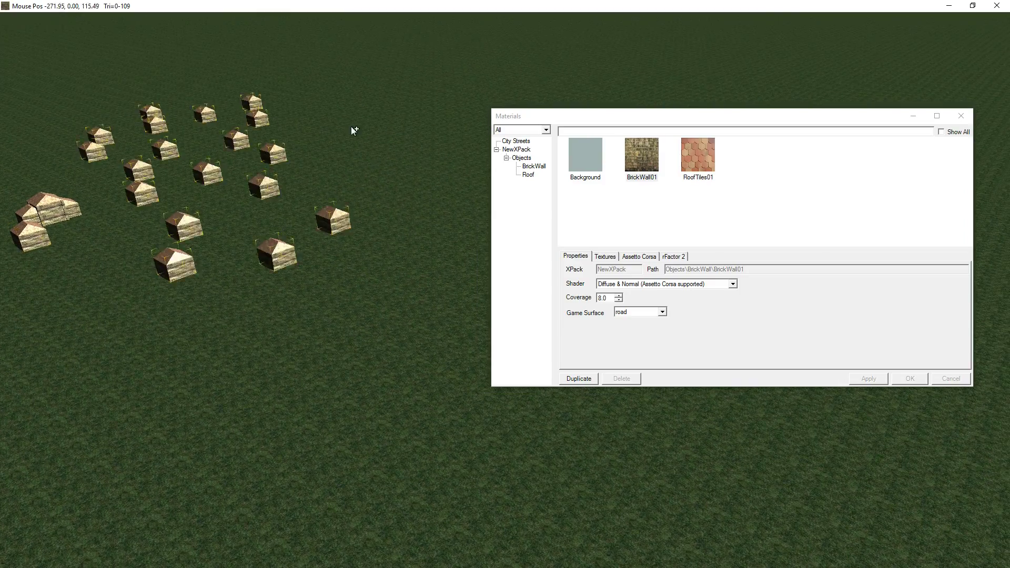
pyautogui.moveTo(236, 185); pyautogui.dragTo(235, 241, button='middle')
pyautogui.moveTo(191, 358); pyautogui.dragTo(234, 268, button='middle')
pyautogui.scroll(-5, 310, 175)
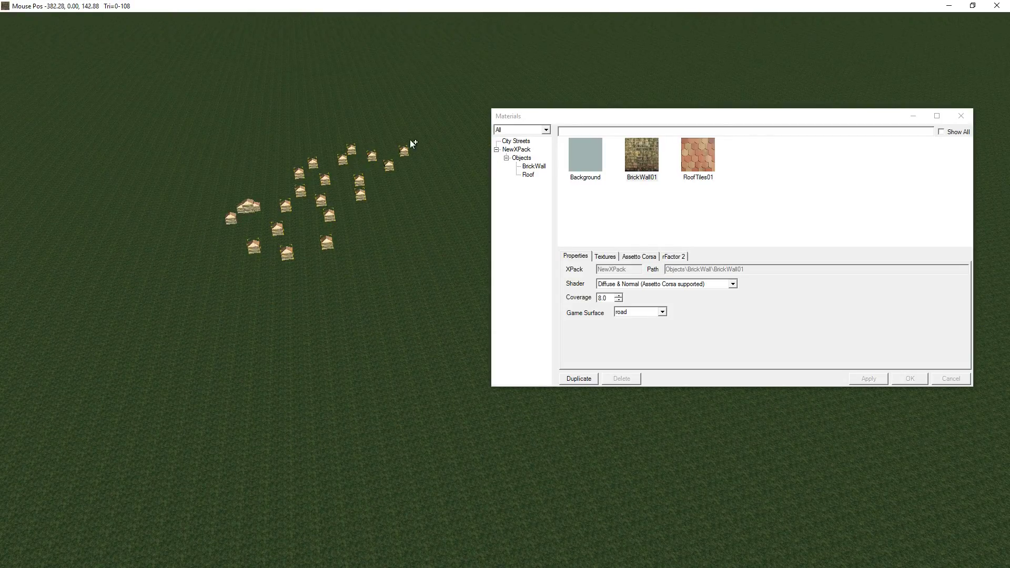
pyautogui.moveTo(219, 220); pyautogui.dragTo(151, 236, button='middle')
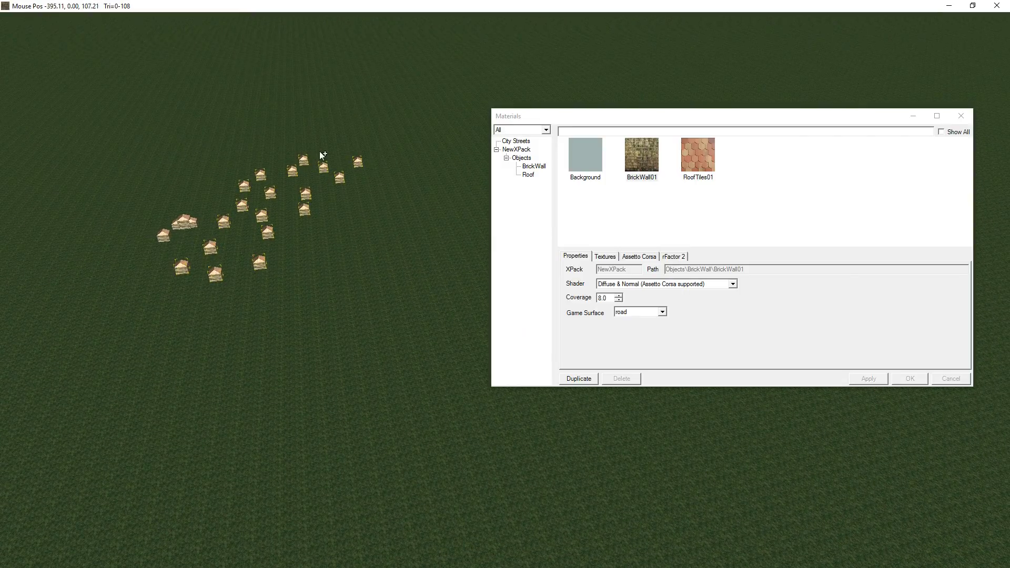
pyautogui.moveTo(332, 175); pyautogui.dragTo(353, 259, button='middle')
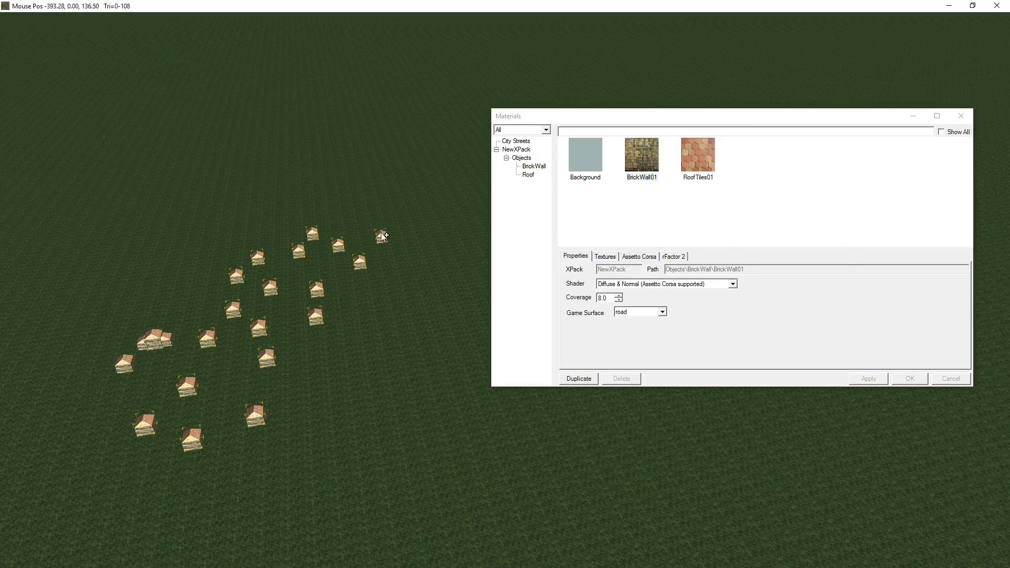
# Show the properties of the 18 selected houses, close the Materials window, and edit LOD In.
pyautogui.moveTo(1006, 34)
pyautogui.click(990, 54)
pyautogui.click(882, 72)
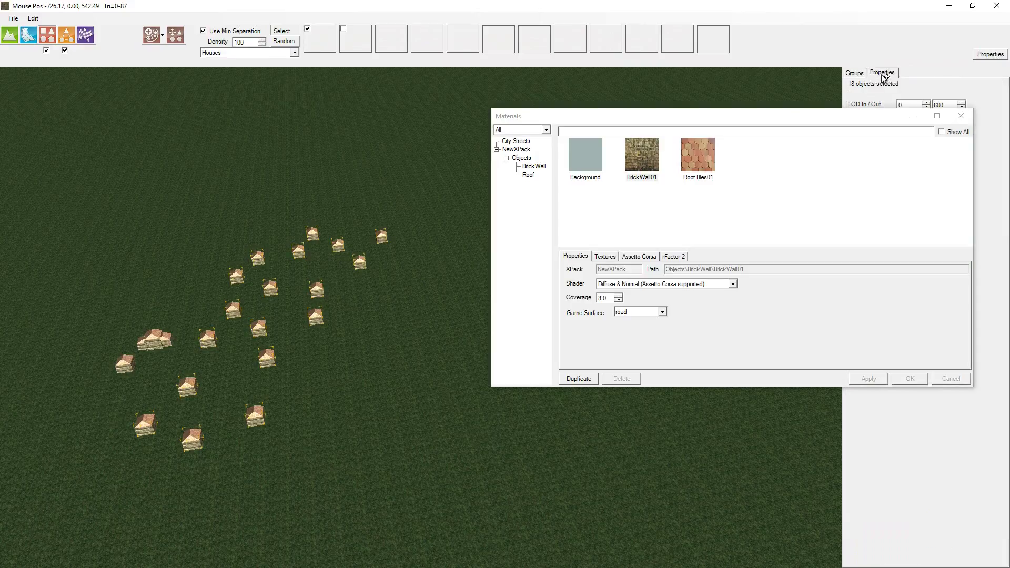
pyautogui.click(961, 116)
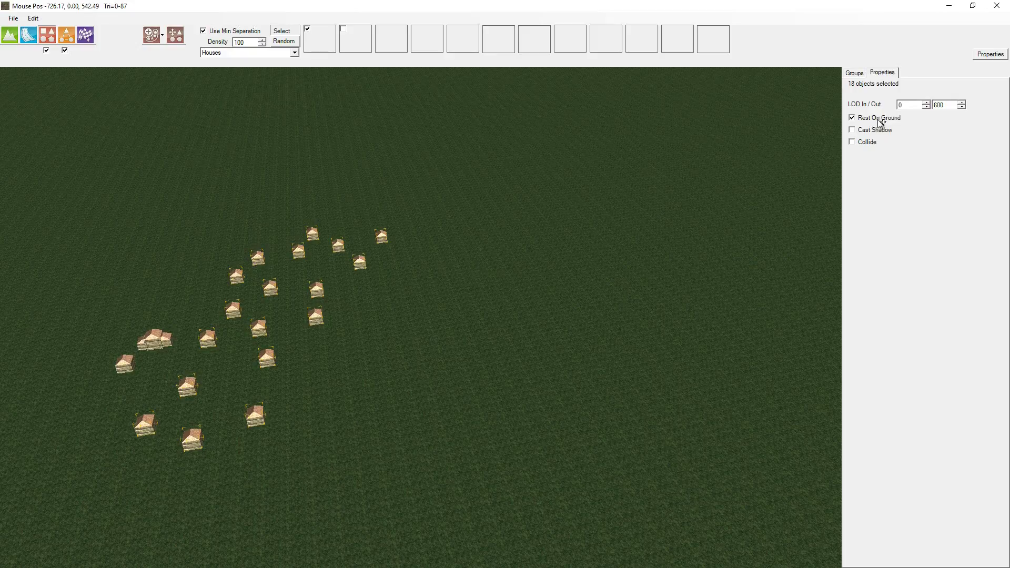
pyautogui.click(902, 105)
# Hide the interface with F11 and orbit and zoom around the scattered houses to inspect them.
pyautogui.press('F11')
pyautogui.moveTo(333, 295); pyautogui.dragTo(427, 288, button='middle')
pyautogui.scroll(6, 425, 285)
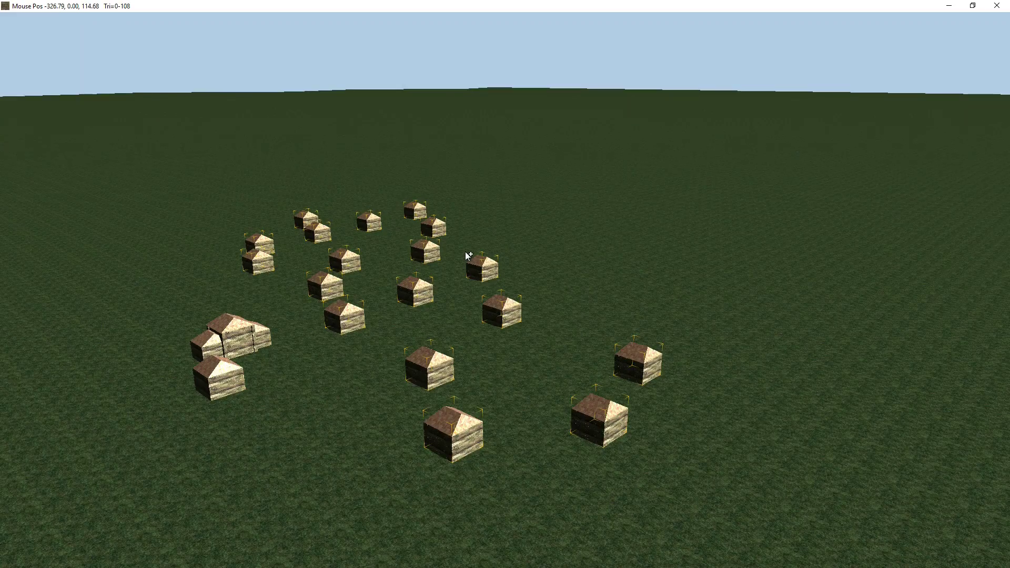
pyautogui.scroll(-5, 498, 264)
pyautogui.moveTo(490, 288); pyautogui.dragTo(106, 292, button='middle')
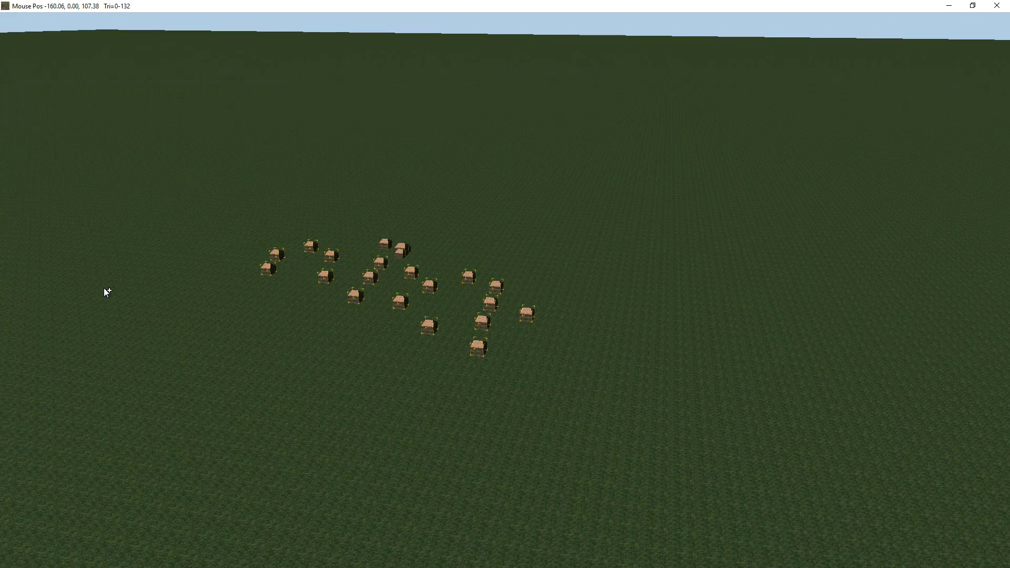
pyautogui.scroll(10, 343, 280)
pyautogui.moveTo(465, 281); pyautogui.dragTo(641, 287, button='middle')
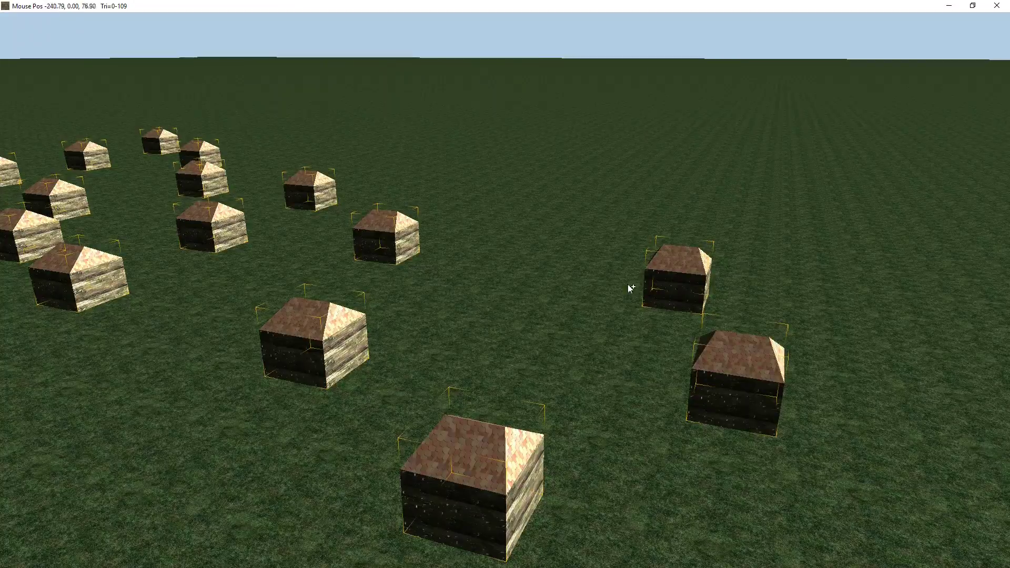
pyautogui.scroll(-5, 519, 291)
pyautogui.moveTo(519, 291); pyautogui.dragTo(289, 316, button='middle')
pyautogui.scroll(3, 288, 315)
pyautogui.moveTo(379, 343); pyautogui.dragTo(255, 309, button='middle')
pyautogui.scroll(-5, 255, 309)
pyautogui.moveTo(252, 347); pyautogui.dragTo(306, 369, button='middle')
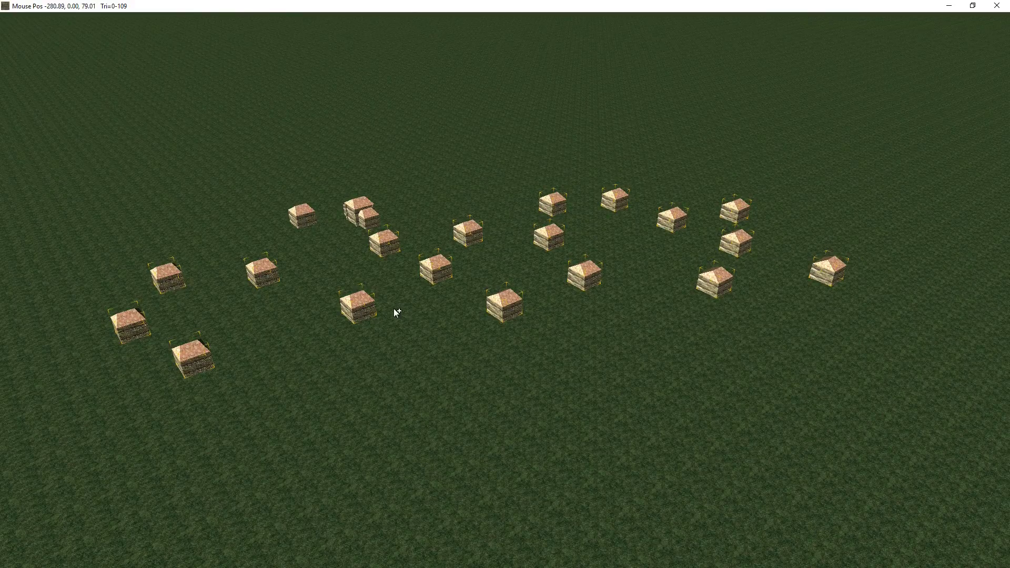
pyautogui.scroll(2, 397, 312)
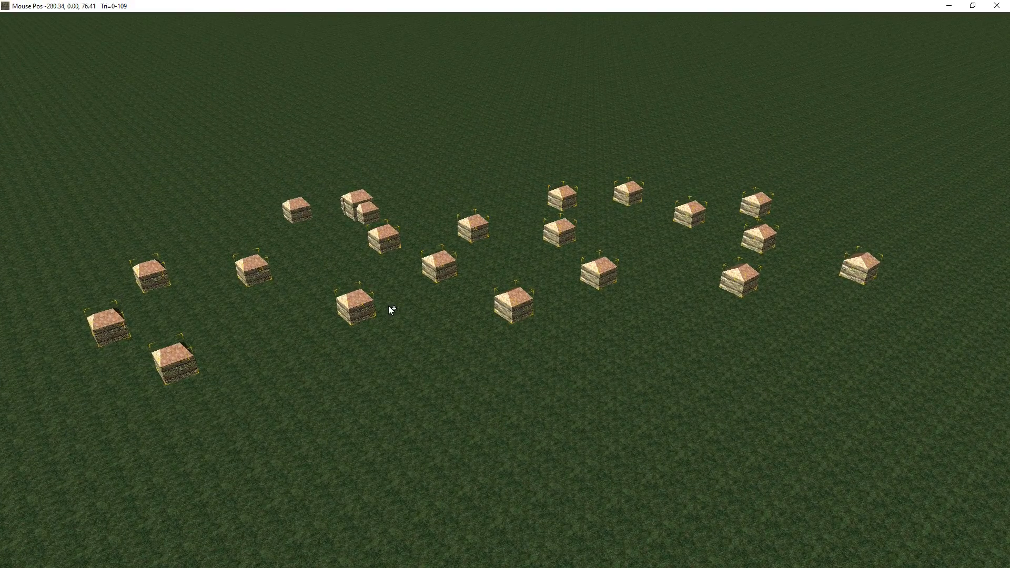